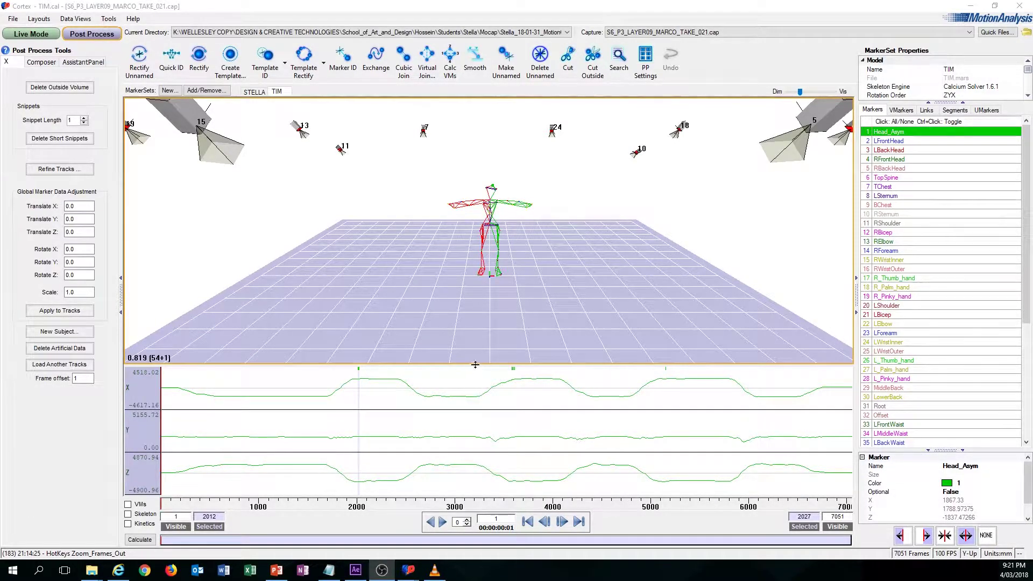
Enlarge the 3D view above the marker graphs and pan, rotate and zoom the scene around the skeleton.
drag(479, 368, 479, 379)
middle_drag(439, 304, 497, 246)
drag(497, 250, 489, 283)
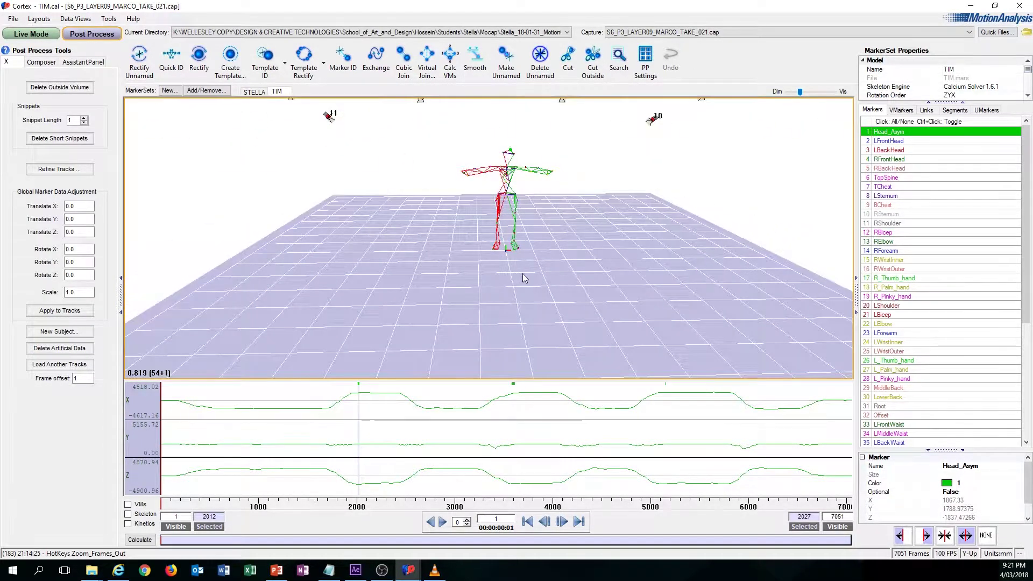
middle_drag(573, 266, 685, 285)
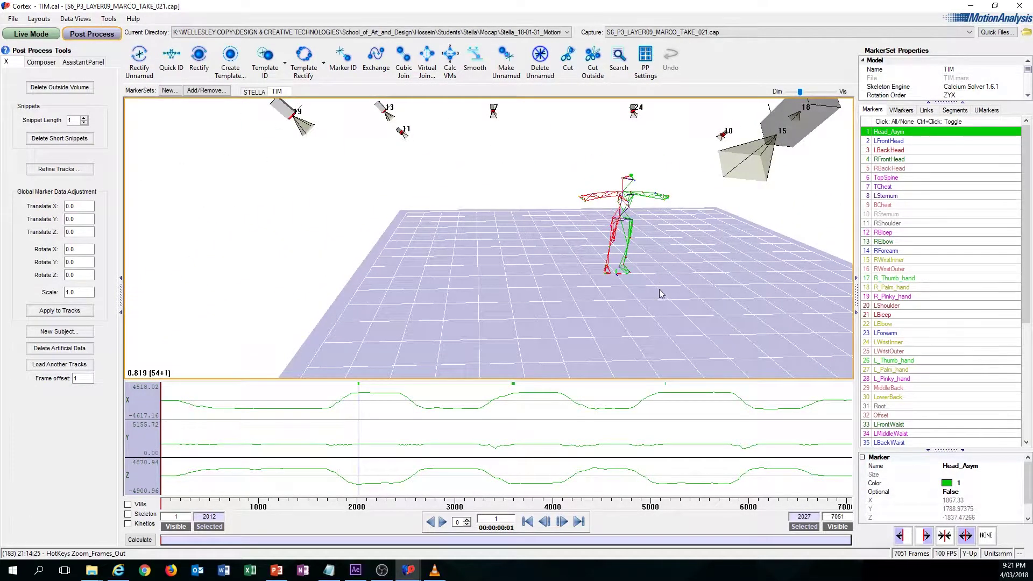
right_drag(520, 269, 699, 275)
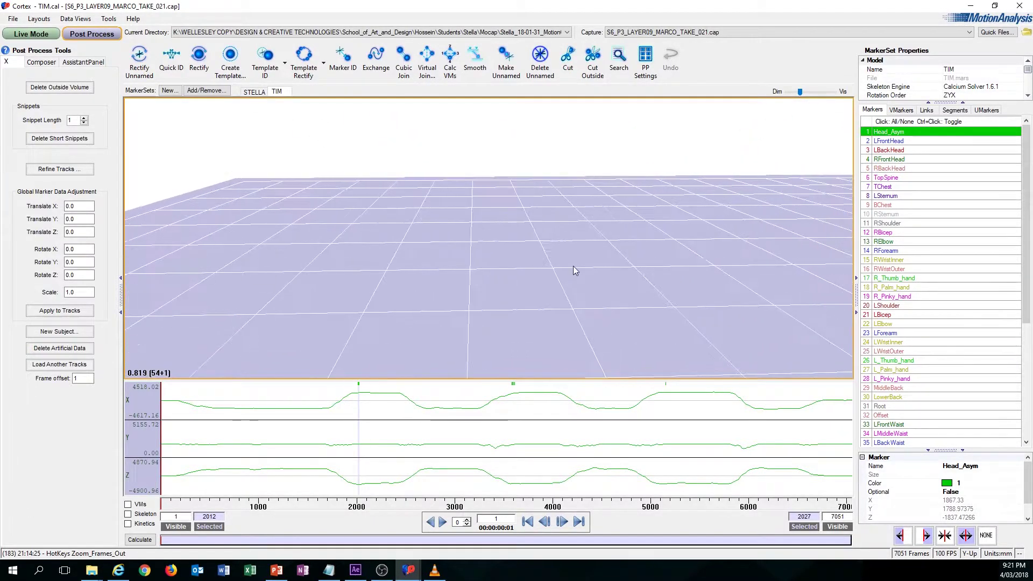
Zoom out and rotate the 3D view to frame the whole T-pose skeleton on the floor grid.
scroll(573, 266, down, 10)
scroll(573, 266, down, 5)
drag(740, 246, 574, 245)
scroll(574, 244, up, 3)
scroll(574, 244, down, 7)
scroll(574, 245, up, 2)
scroll(571, 263, up, 2)
drag(571, 263, 436, 219)
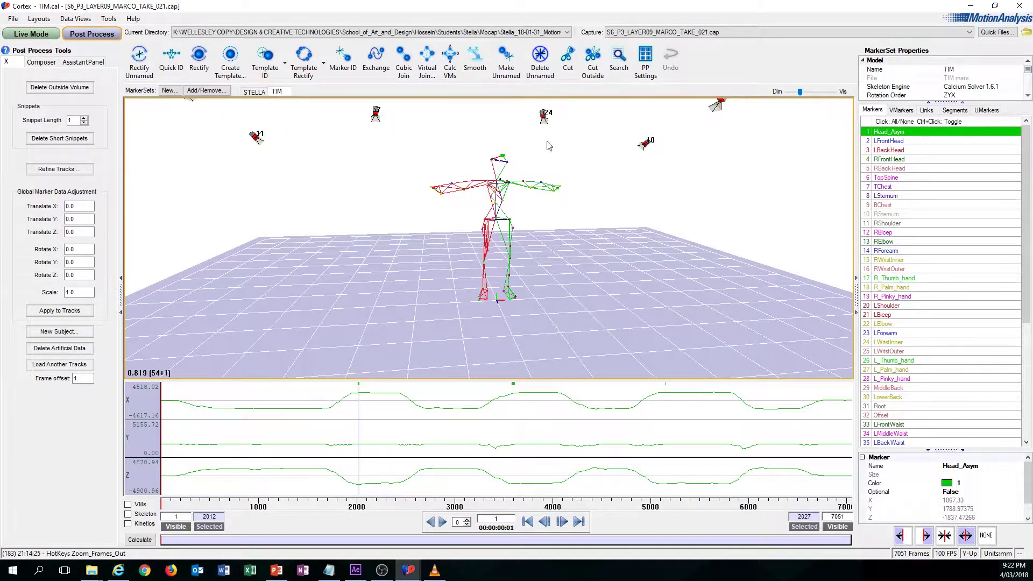
drag(561, 231, 510, 234)
scroll(577, 236, down, 3)
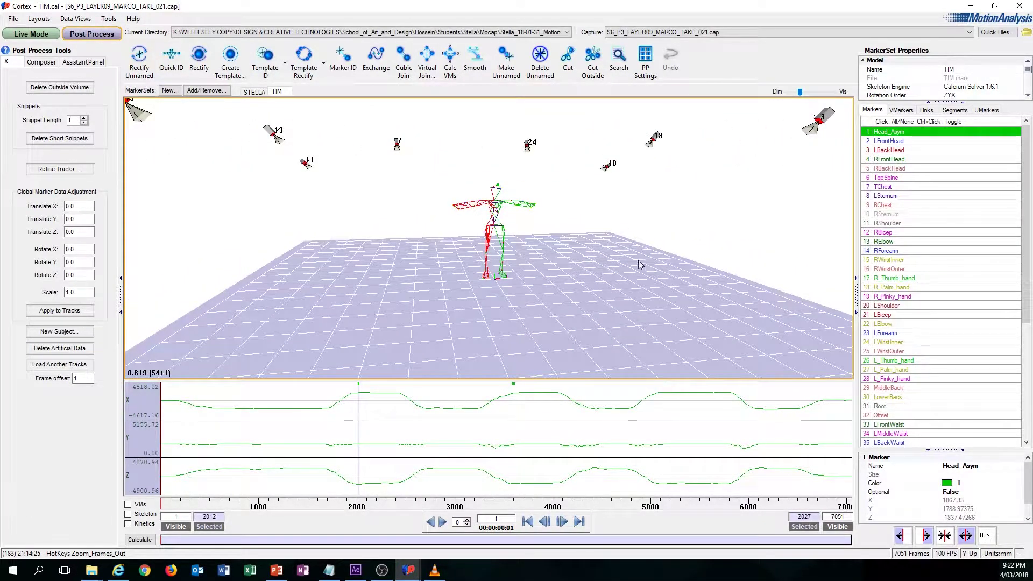
Examine the skeleton from the front and move in closer on its head and upper-body markers.
drag(633, 260, 564, 228)
scroll(565, 228, up, 10)
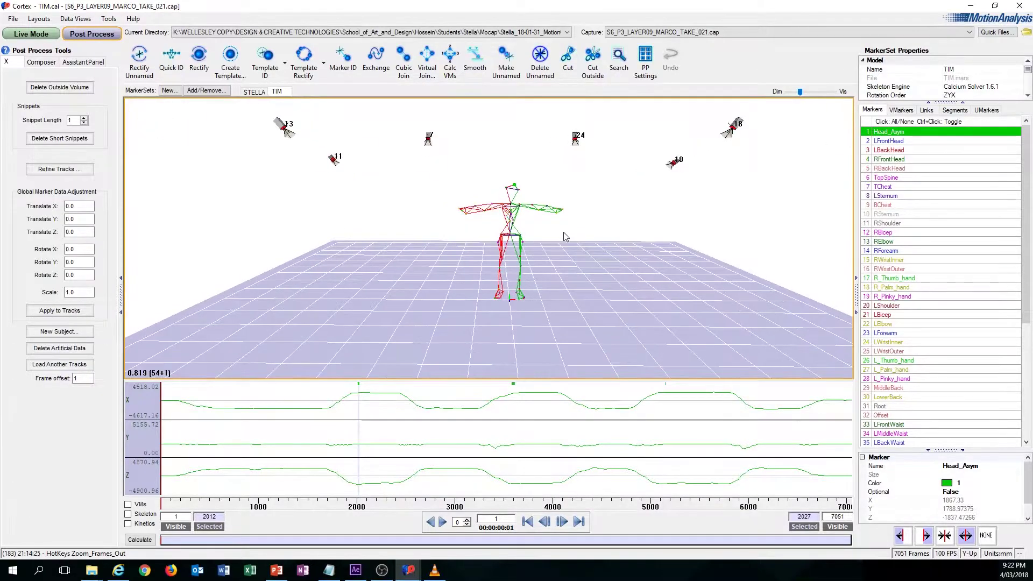
middle_drag(642, 259, 607, 258)
drag(577, 252, 595, 258)
scroll(598, 259, down, 4)
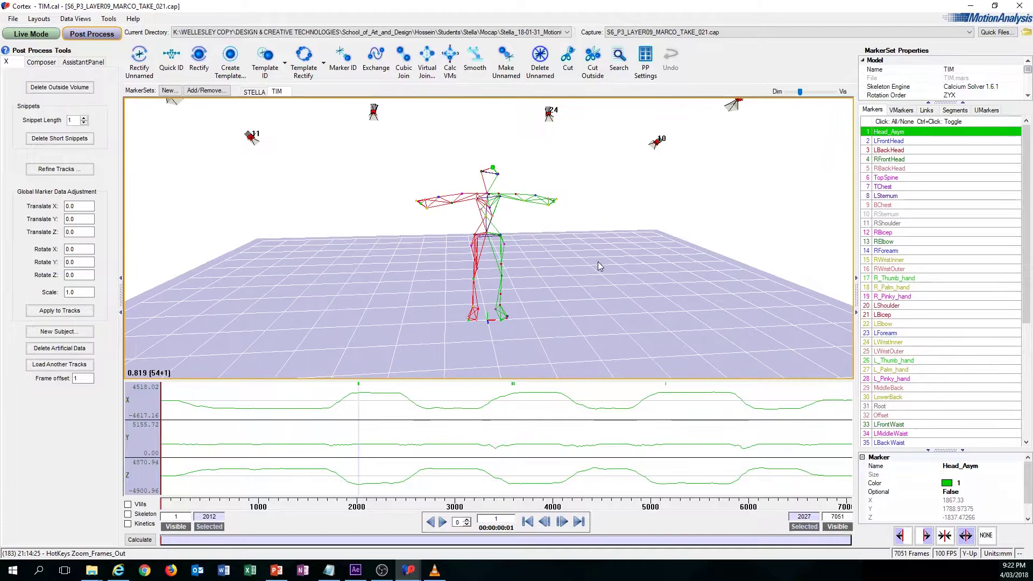
scroll(560, 254, up, 2)
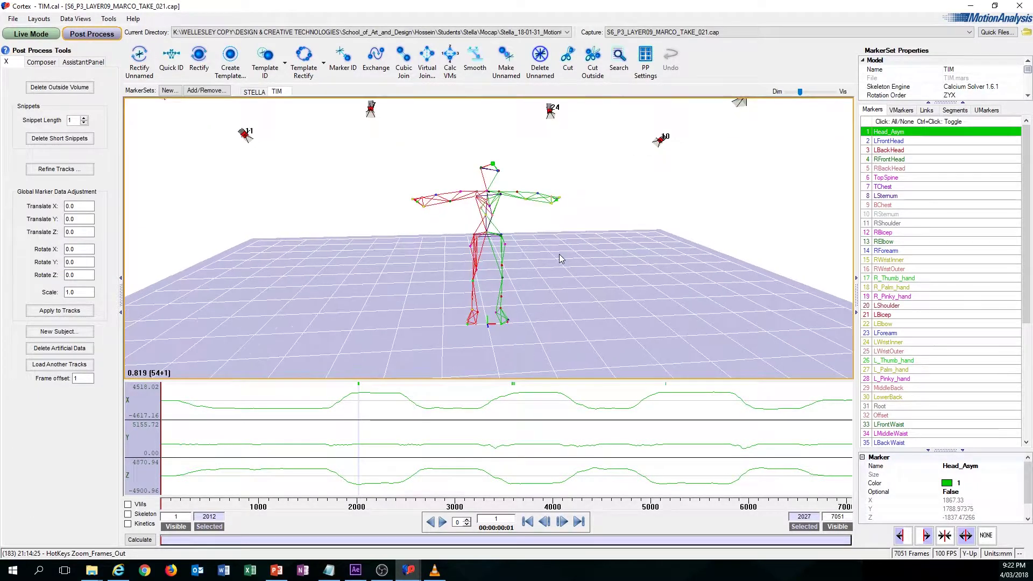
mouse_move(559, 255)
mouse_down()
mouse_move(527, 248)
mouse_move(539, 252)
mouse_up()
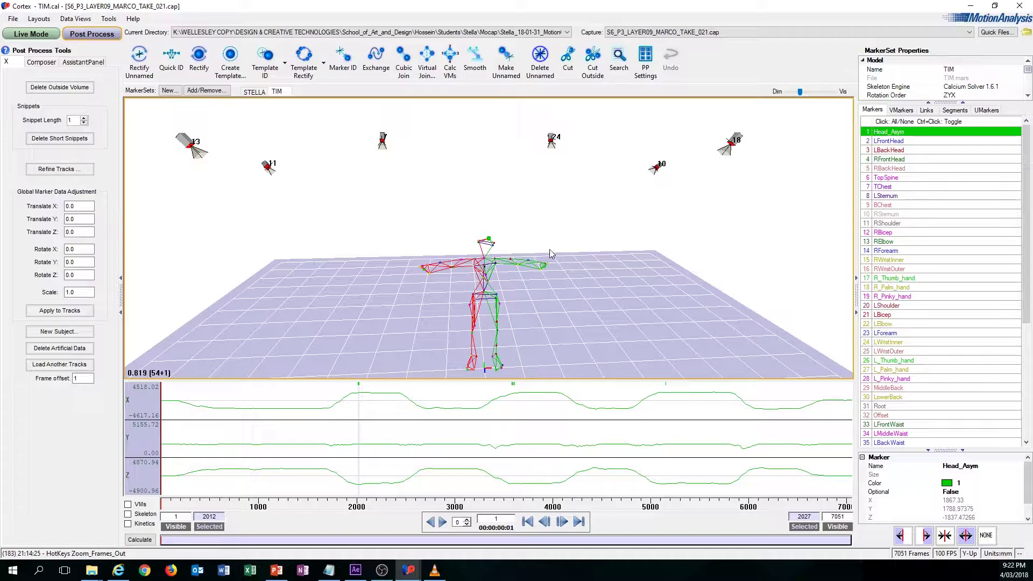
mouse_move(550, 254)
mouse_down()
mouse_move(572, 253)
mouse_move(539, 252)
mouse_up()
scroll(502, 255, down, 2)
scroll(502, 255, up, 2)
scroll(503, 254, up, 5)
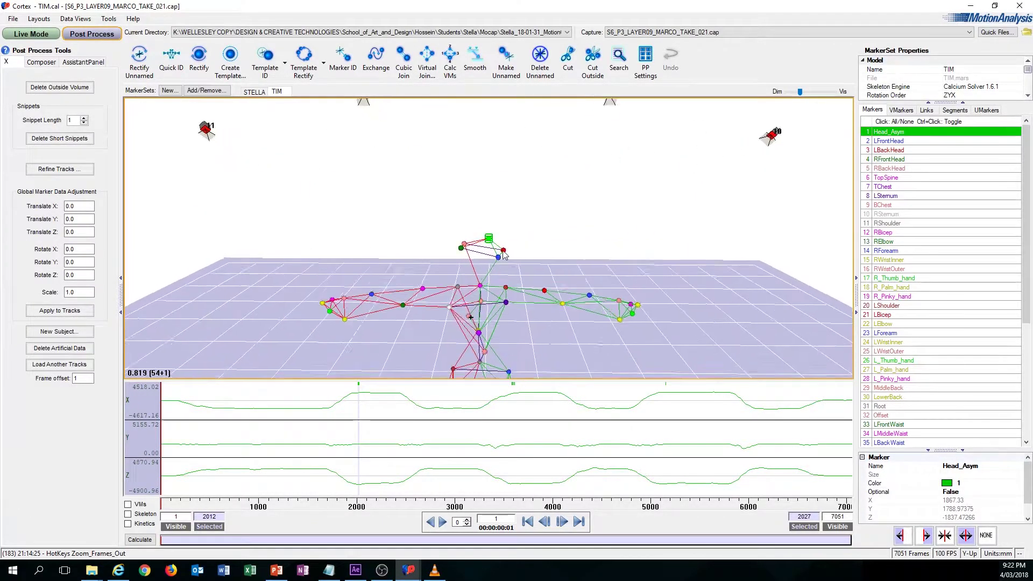
scroll(504, 254, up, 1)
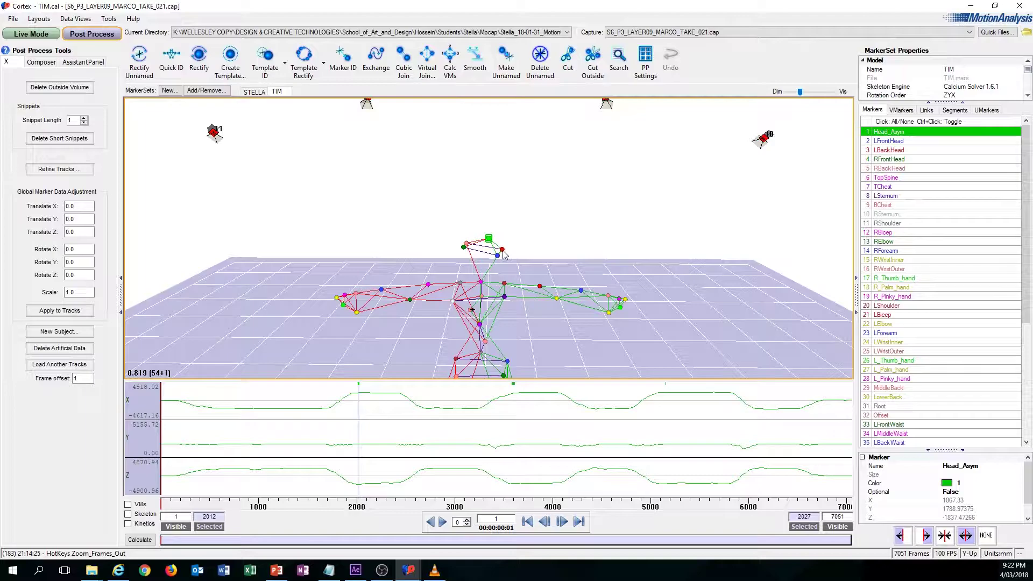
Recenter the 3D view on the Head_Asym marker and frame the upper body around it.
alt+middle_drag(684, 272, 436, 192)
alt+drag(344, 240, 391, 263)
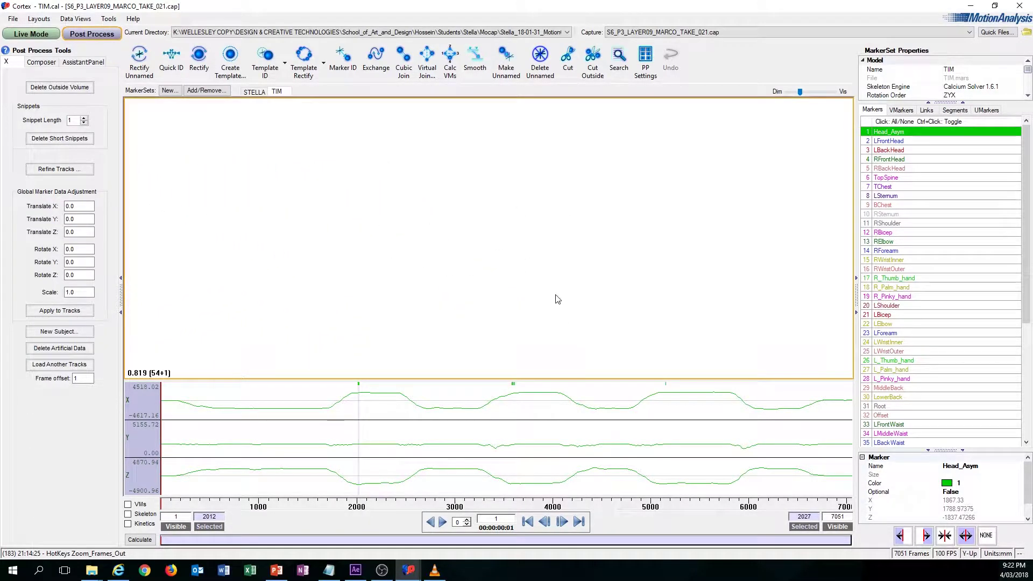
key(f)
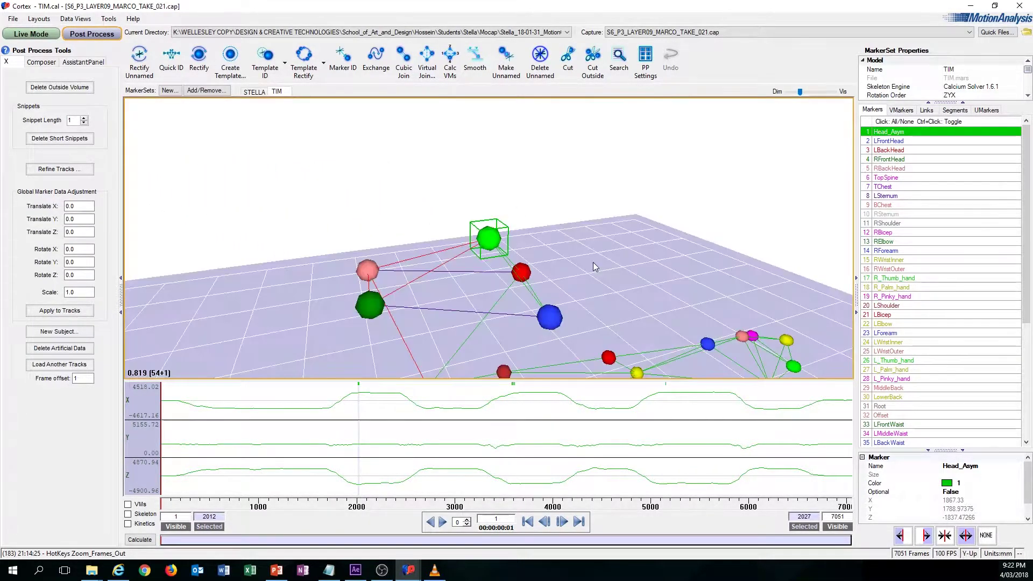
mouse_move(569, 254)
alt+mouse_down()
mouse_move(549, 253)
mouse_move(552, 275)
mouse_move(544, 202)
mouse_move(519, 229)
mouse_move(616, 241)
alt+mouse_up()
scroll(553, 262, down, 10)
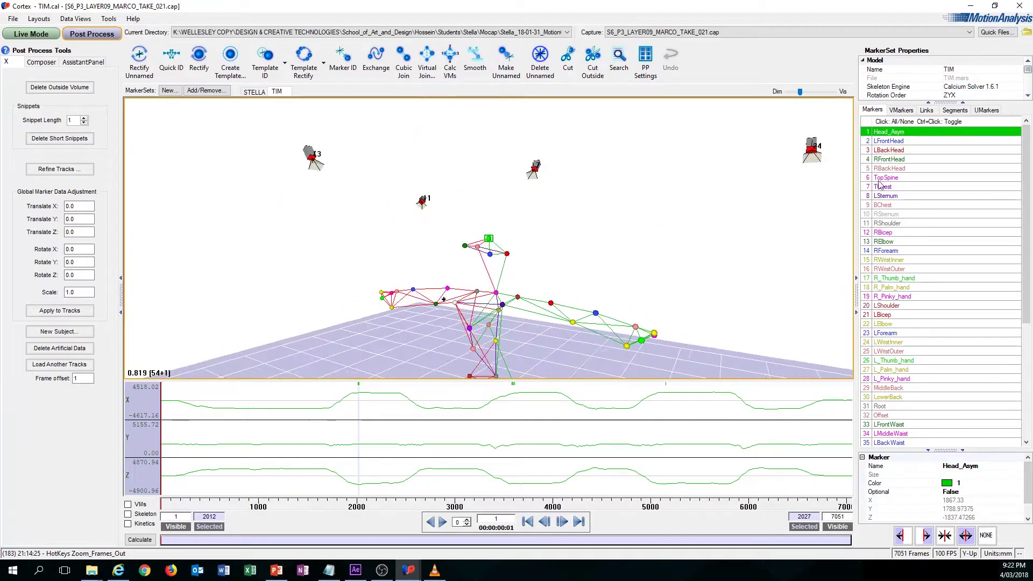
Select the LBackHead, RFrontHead and Head_Asym markers one after another on the skeleton's head.
click(507, 254)
click(466, 246)
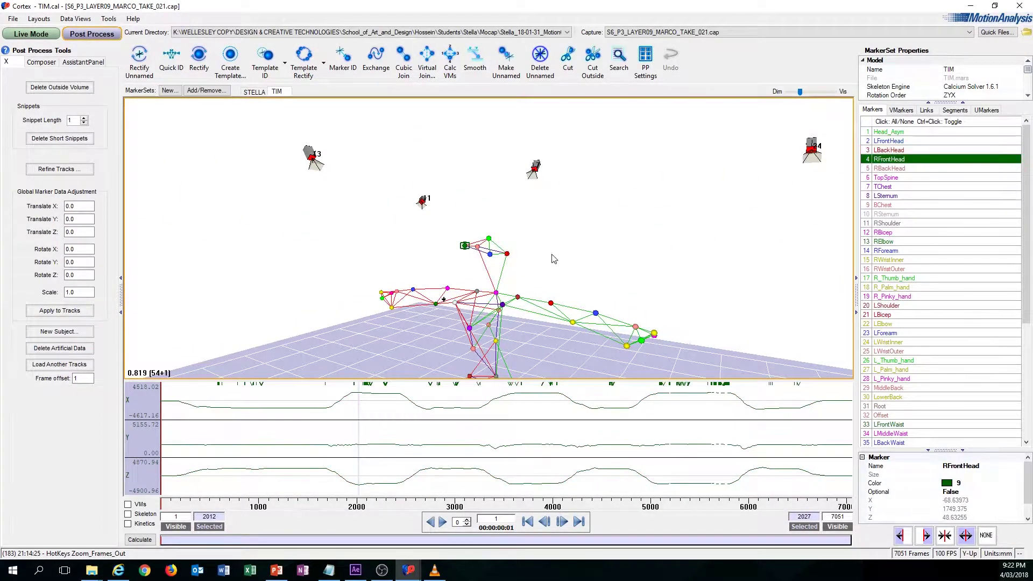
drag(554, 259, 580, 261)
click(488, 238)
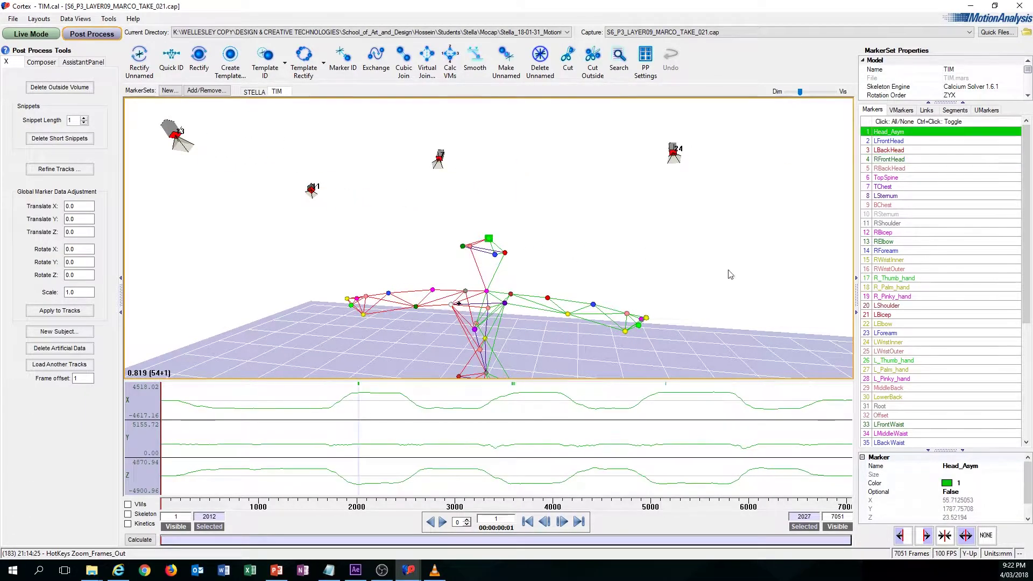
Move in close on the skeleton's head and center the view on the Head_Asym marker.
mouse_move(729, 272)
middle_down()
mouse_move(549, 192)
mouse_move(365, 135)
middle_up()
drag(557, 259, 525, 193)
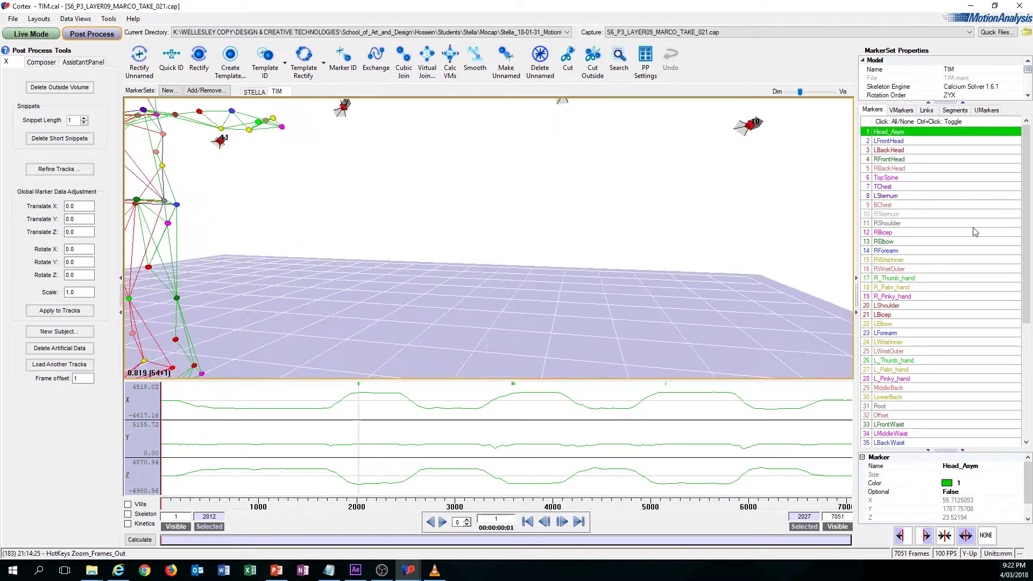
middle_drag(446, 196, 730, 367)
scroll(449, 251, up, 5)
scroll(451, 252, up, 4)
middle_drag(451, 285, 604, 143)
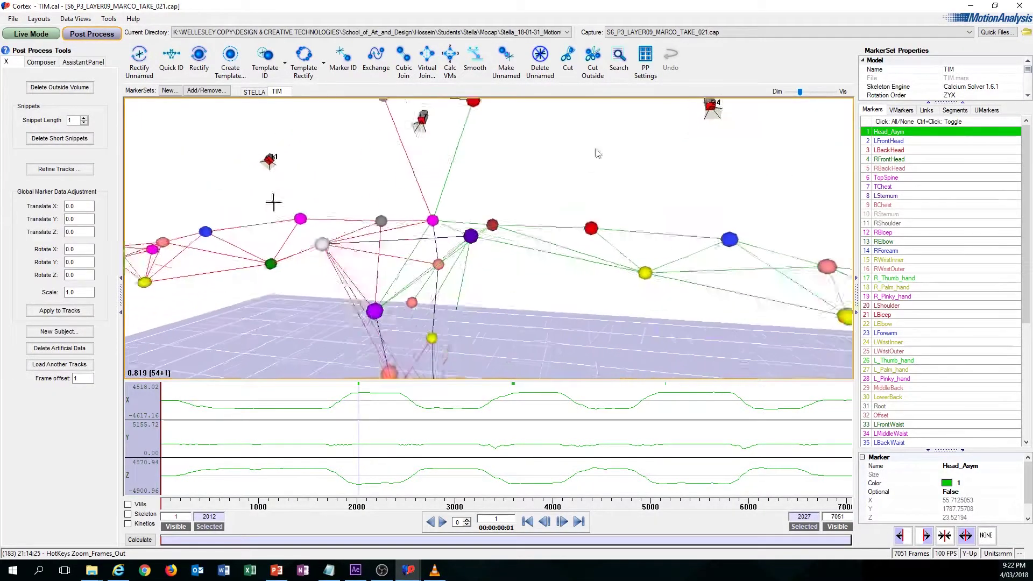
middle_drag(498, 320, 551, 380)
middle_drag(567, 249, 529, 318)
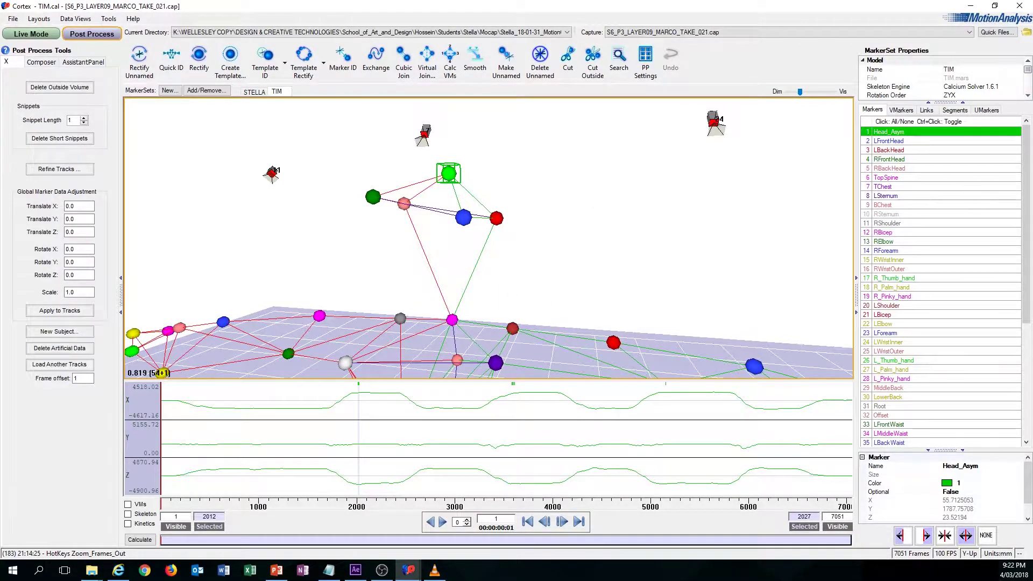
middle_drag(739, 148, 777, 212)
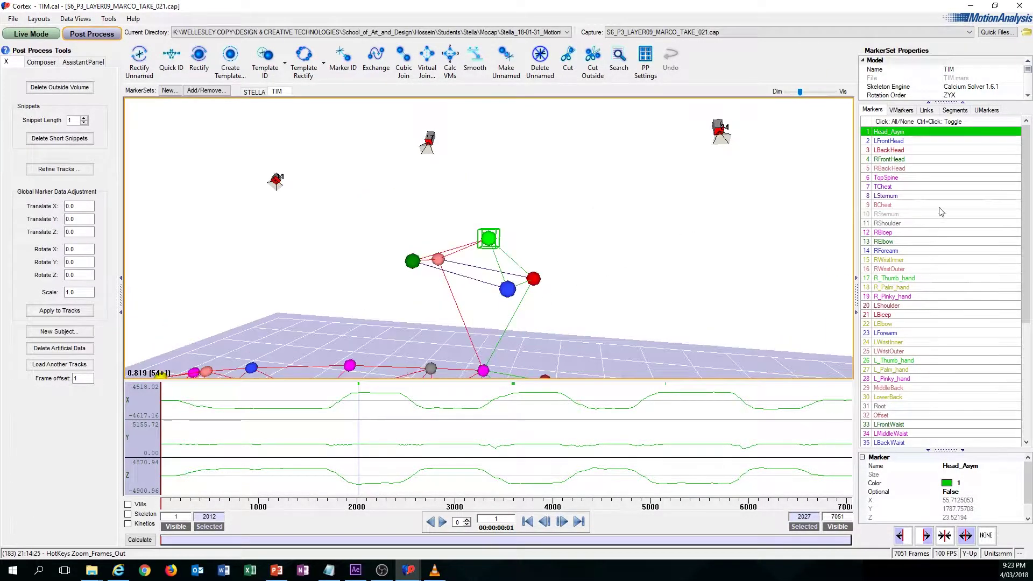
Select the LToe marker from the marker list and focus the 3D view on it.
scroll(963, 363, down, 7)
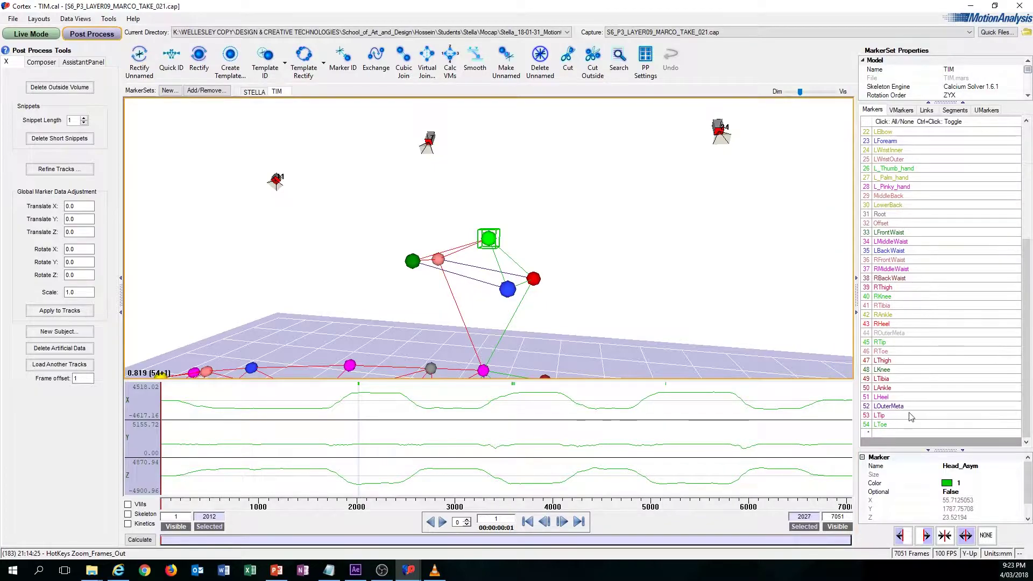
click(882, 425)
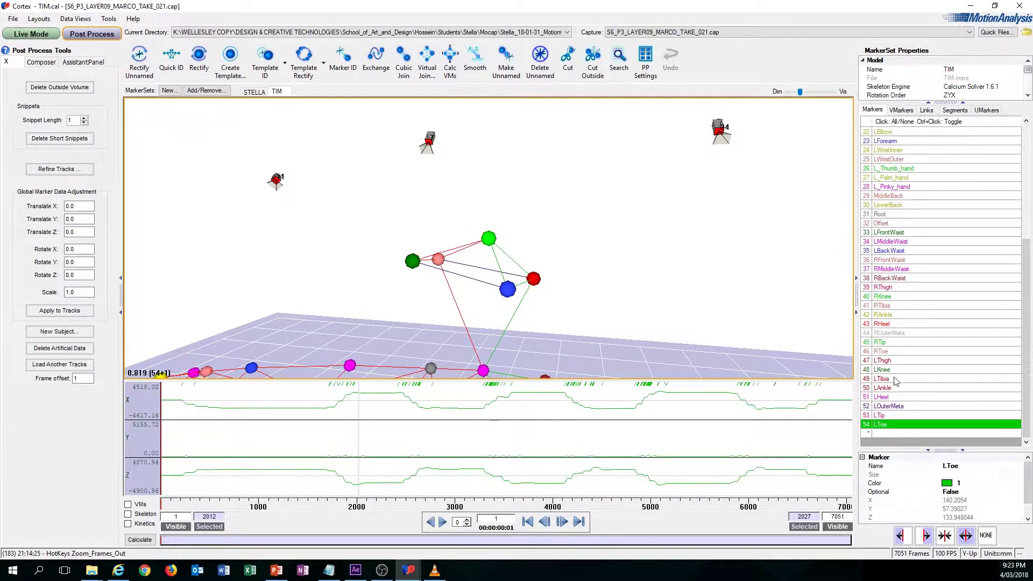
key(f)
mouse_move(622, 268)
mouse_down()
mouse_move(591, 245)
mouse_move(624, 254)
mouse_move(574, 251)
mouse_move(582, 256)
mouse_move(554, 277)
mouse_up()
Reselect the Head_Asym marker and focus the 3D view on the upper body around it.
scroll(915, 244, up, 7)
click(914, 135)
key(f)
scroll(584, 257, down, 10)
scroll(585, 257, up, 3)
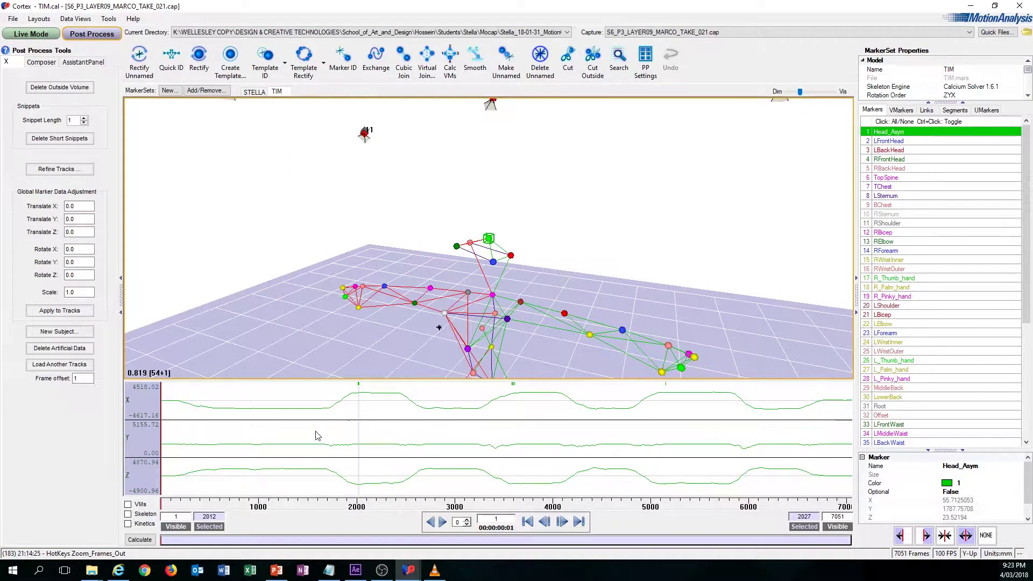
Rotate and pan the 3D view until the full skeleton is shown from the front.
drag(168, 507, 166, 484)
alt+drag(502, 317, 524, 296)
scroll(523, 296, down, 6)
alt+middle_drag(551, 274, 546, 252)
alt+drag(547, 252, 532, 240)
alt+middle_drag(532, 240, 554, 209)
drag(555, 213, 493, 250)
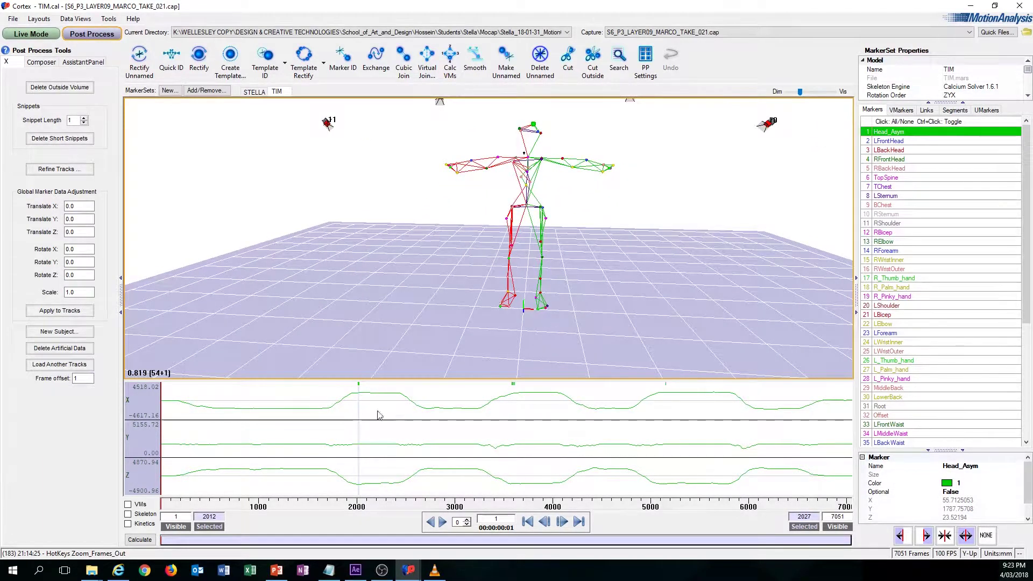
Scrub through the capture to frame 3595 while adjusting the 3D view to follow the skeleton.
click(434, 448)
middle_drag(360, 263, 567, 246)
drag(451, 426, 512, 428)
drag(621, 266, 414, 284)
drag(516, 432, 493, 369)
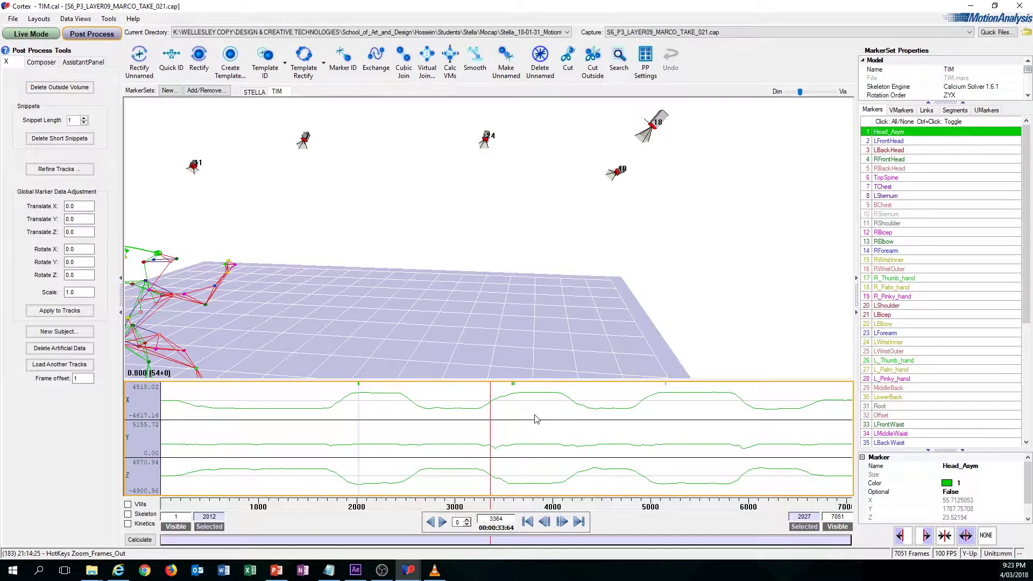
drag(490, 438, 513, 441)
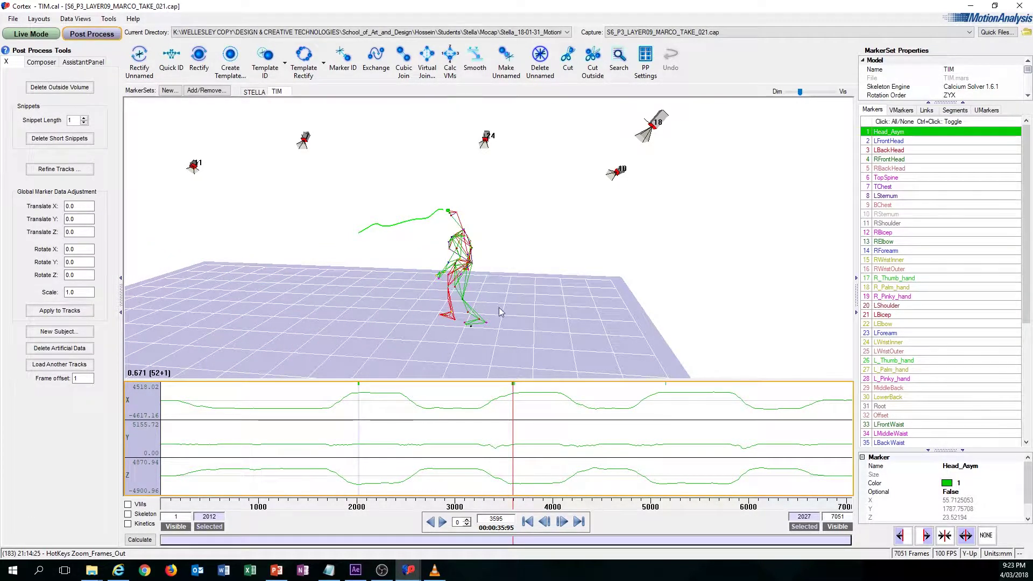
Zoom the Head_Asym graphs to frames 2008–2031 to inspect the gap in the track.
key(i)
key(o)
key(o)
key(o)
key(o)
key(o)
key(o)
key(o)
key(o)
key(o)
key(o)
key(o)
key(o)
key(o)
key(o)
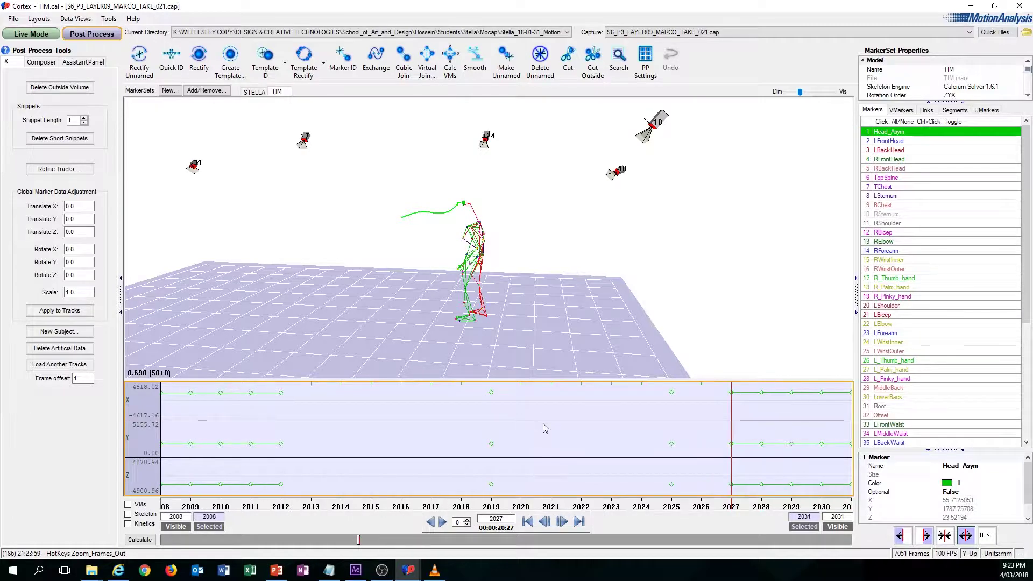
Go to frame 2019 inside the Head_Asym gap and restore the graphs to the full 1–7051 range.
key(i)
scroll(522, 442, up, 3)
drag(504, 438, 395, 445)
key(i)
scroll(554, 454, down, 10)
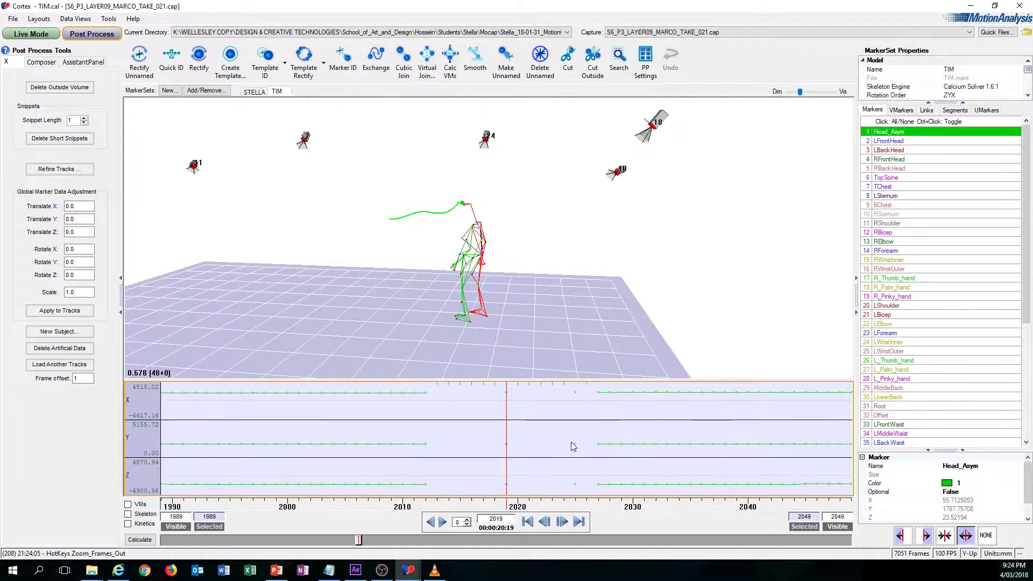
scroll(571, 443, down, 15)
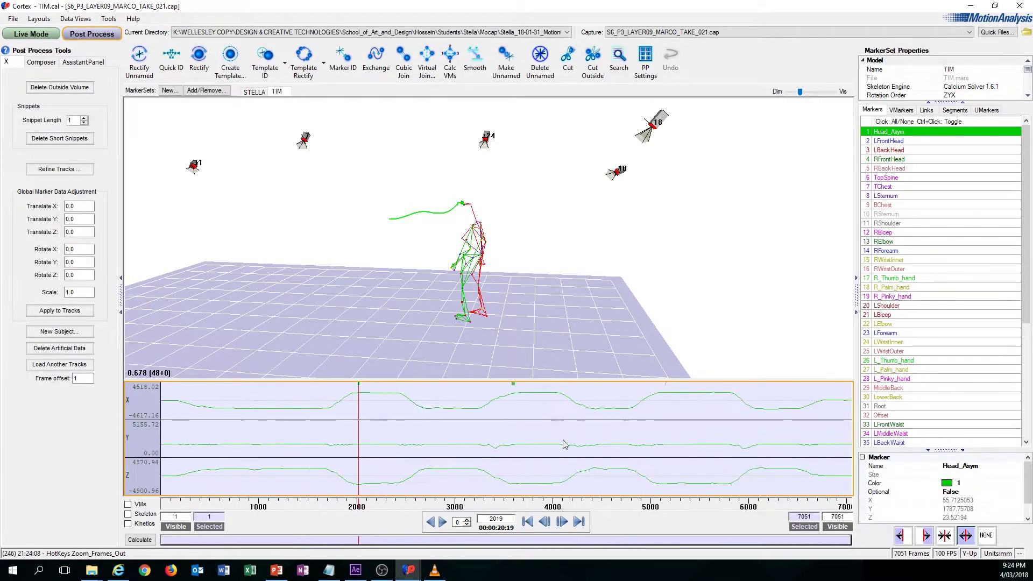
Scrub to frame 2448 with the skeleton in view and select the LFrontHead marker.
mouse_move(354, 432)
mouse_down()
mouse_move(345, 435)
mouse_move(479, 436)
mouse_move(316, 428)
mouse_move(337, 423)
mouse_up()
middle_drag(386, 243, 611, 258)
drag(345, 423, 405, 406)
click(919, 141)
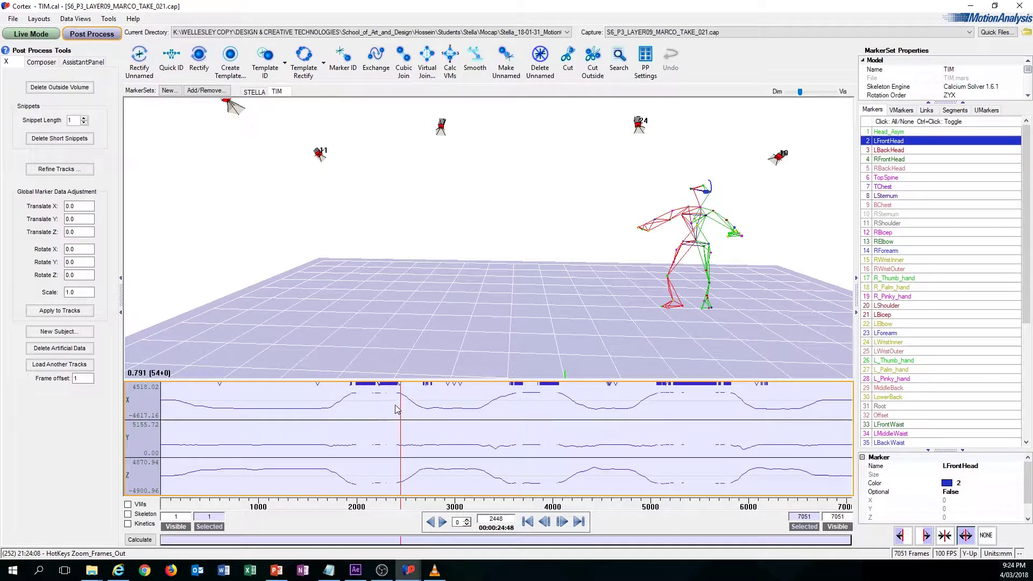
Zoom the LFrontHead graphs in around frame 2448 to inspect the individual data points.
key(i)
key(i)
key(i)
key(i)
key(i)
key(i)
key(i)
key(i)
key(i)
key(i)
key(i)
key(i)
key(i)
key(i)
key(i)
key(i)
key(i)
key(i)
key(i)
key(i)
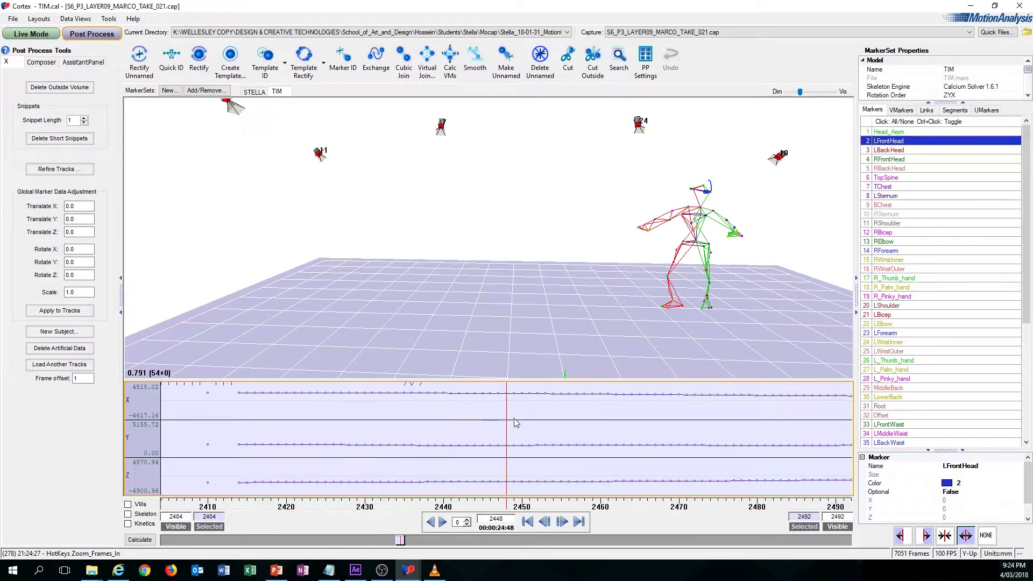
Go to frame 2431 in the LFrontHead graphs and zoom them back out to the full capture range.
key(o)
key(o)
key(o)
key(o)
key(o)
key(o)
key(o)
key(o)
key(o)
drag(511, 422, 473, 428)
key(i)
key(o)
key(o)
key(o)
key(o)
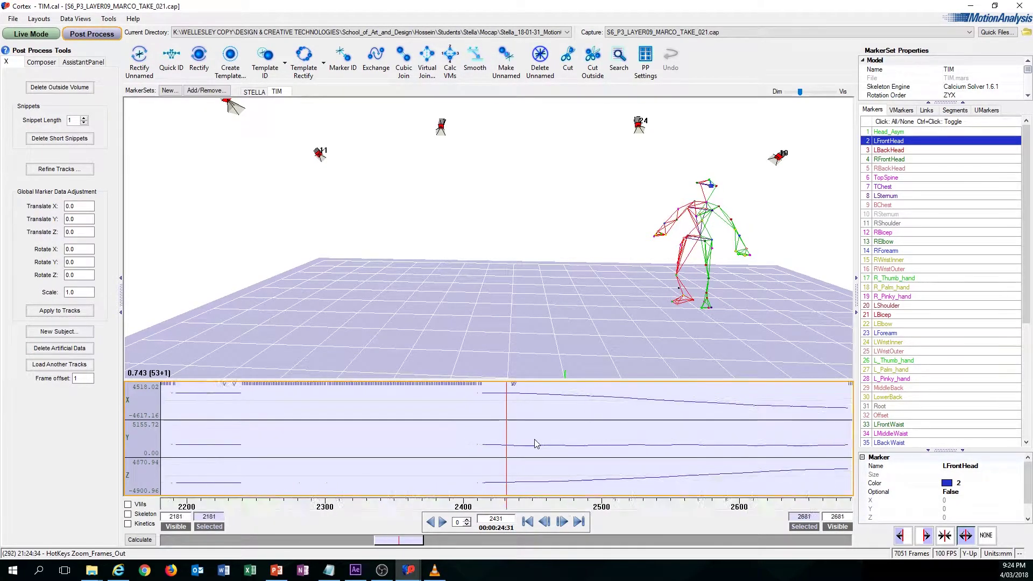
scroll(511, 438, down, 5)
Scrub to frame 2766 and reframe the 3D view on the walking skeleton.
drag(400, 435, 434, 444)
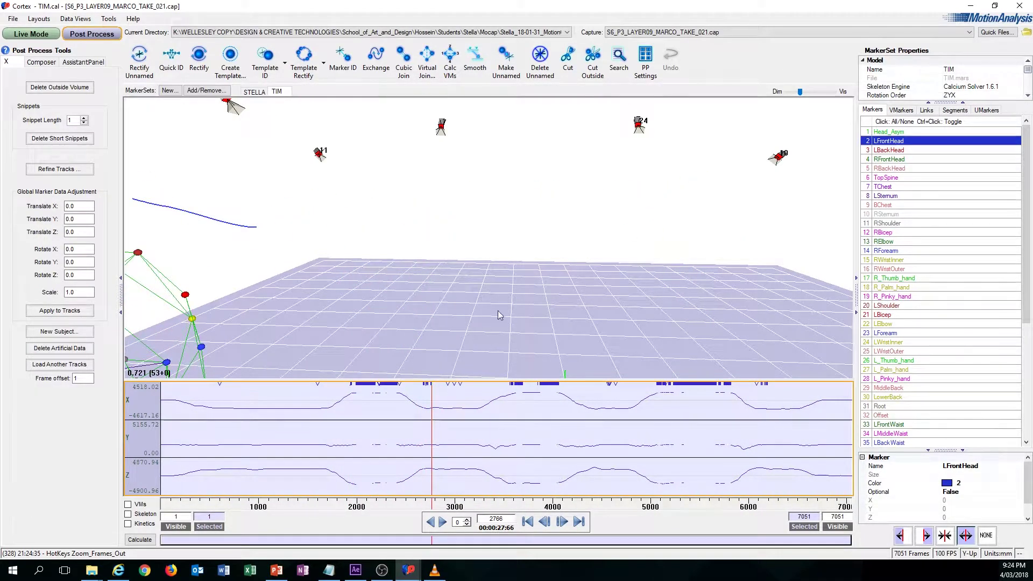
alt+drag(528, 260, 499, 259)
alt+middle_drag(499, 259, 661, 244)
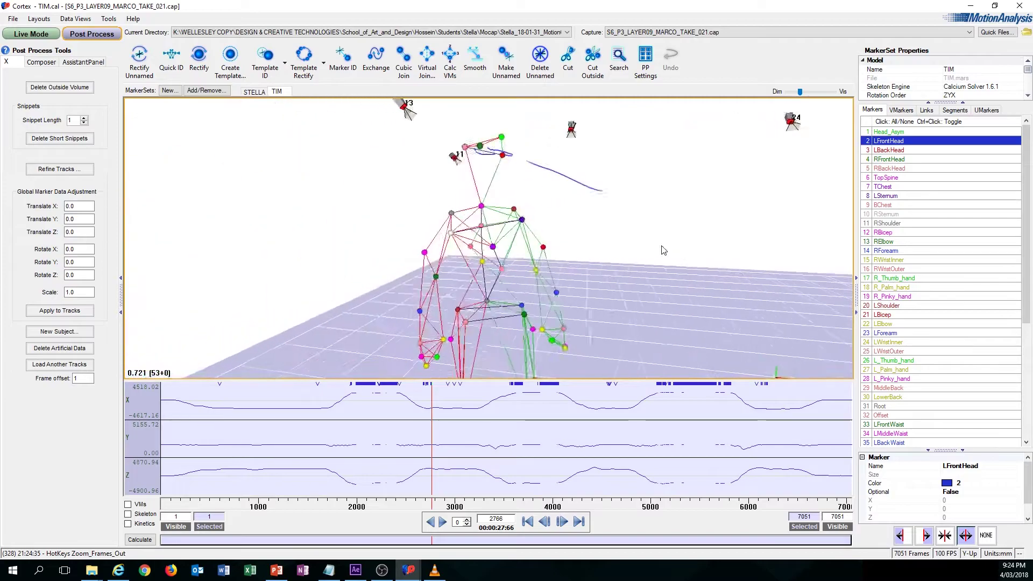
alt+right_drag(661, 245, 627, 285)
drag(627, 288, 554, 302)
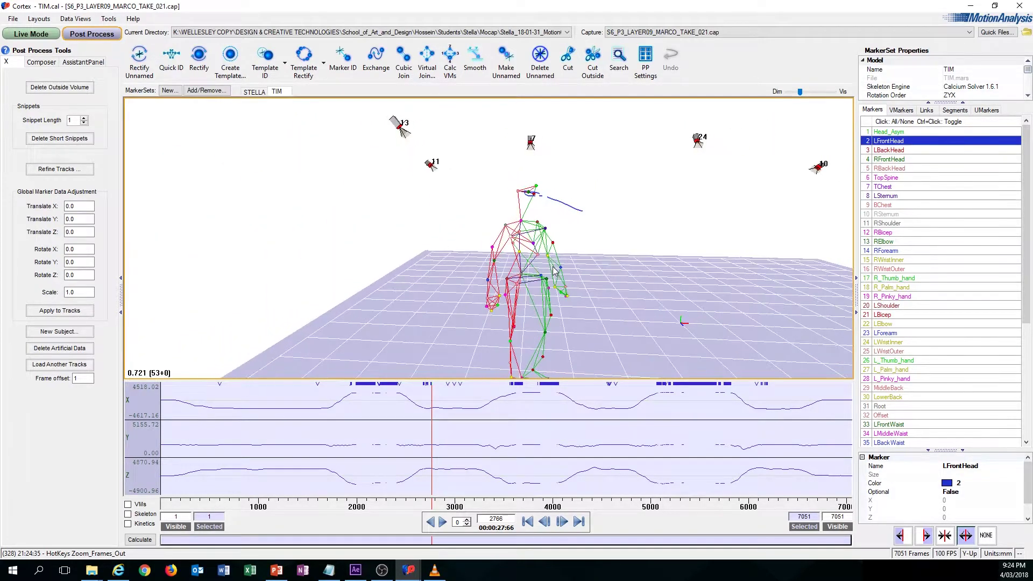
Reframe the skeleton and step down the marker list from LFrontHead to RSternum, checking each marker's trajectory and graphs for gaps.
middle_drag(553, 267, 595, 259)
key(Up)
key(Down)
key(Down)
key(Down)
key(Down)
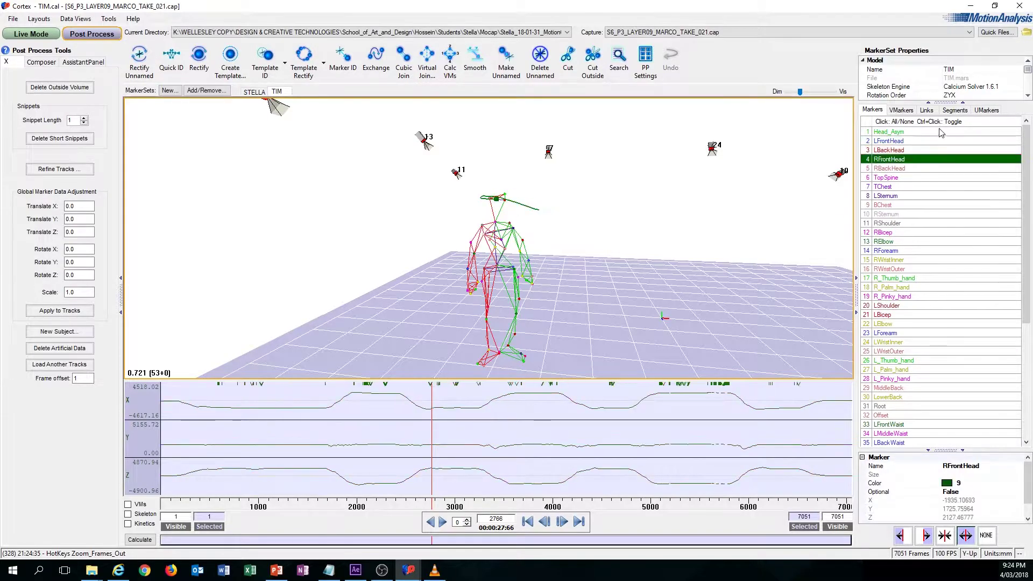
key(Down)
key(Down)
key(Down)
key(Down)
key(Down)
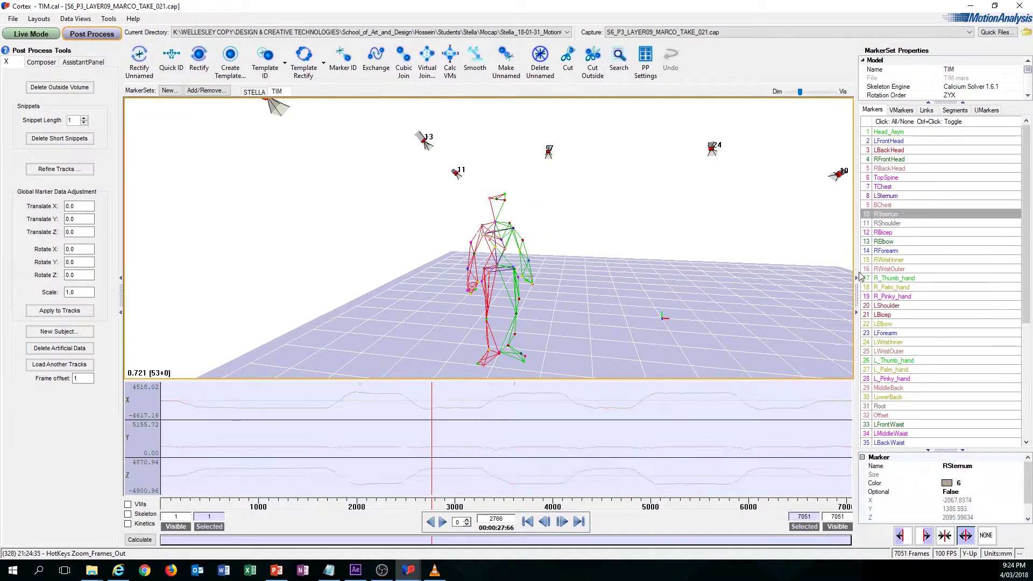
Widen the marker list area slightly and step on through the markers to L_Thumb_hand, examining each one's XYZ graphs.
drag(856, 273, 851, 272)
key(Down)
key(Down)
key(Down)
key(Down)
key(Down)
key(Down)
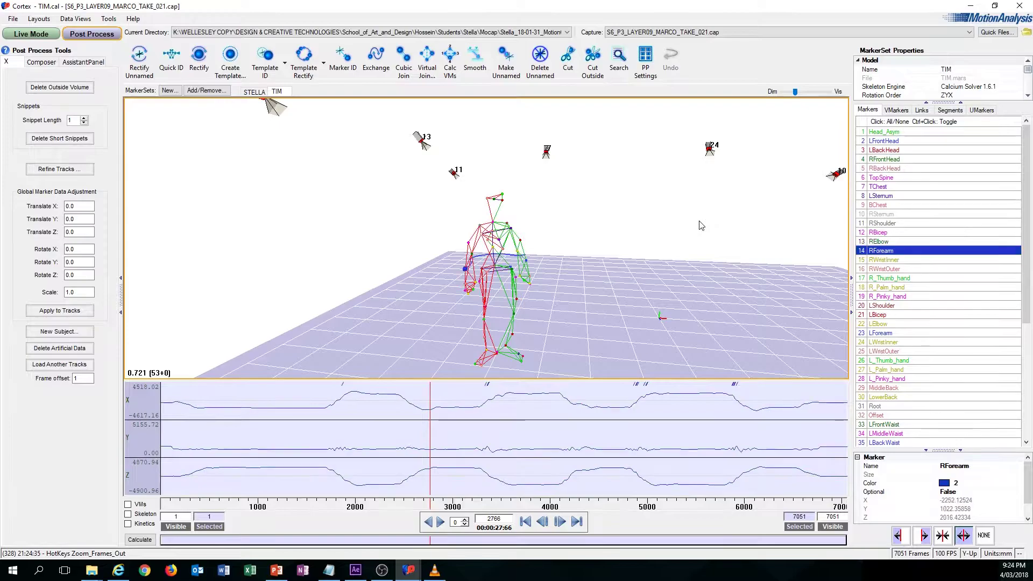
key(Down)
key(Down)
key(Down)
key(Down)
key(Down)
key(Down)
key(Down)
key(Down)
key(Down)
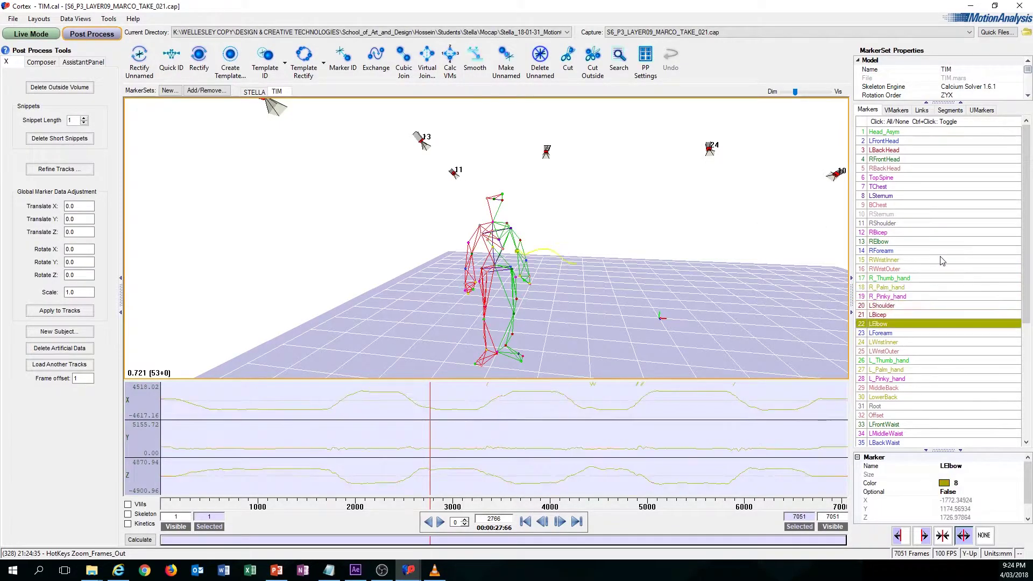
key(Down)
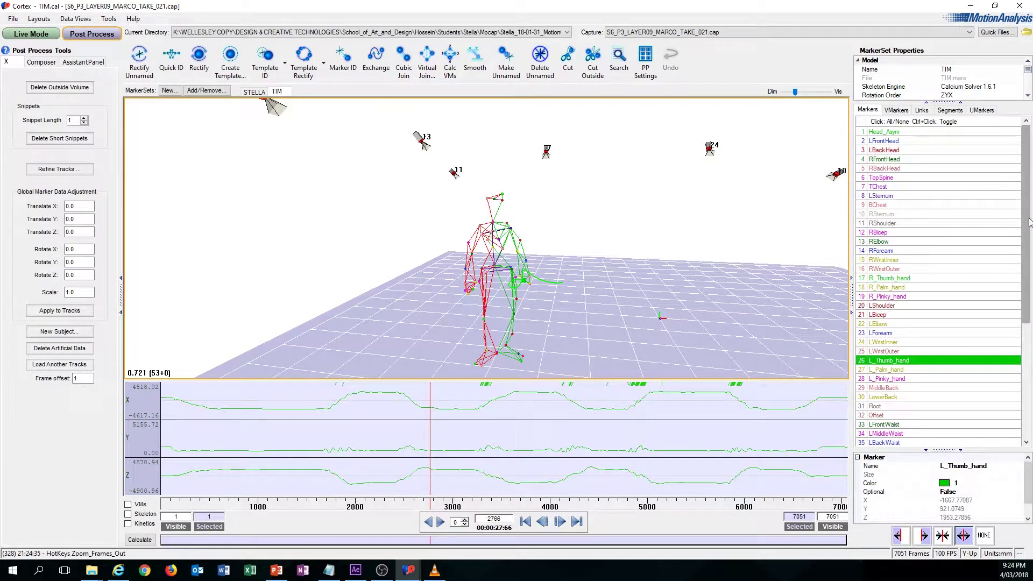
Bring the lower markers of the list into view and spot-check the graphs of RTip, LKnee, RThigh and Root.
drag(1029, 218, 1011, 342)
scroll(1018, 235, down, 1)
click(915, 342)
click(907, 369)
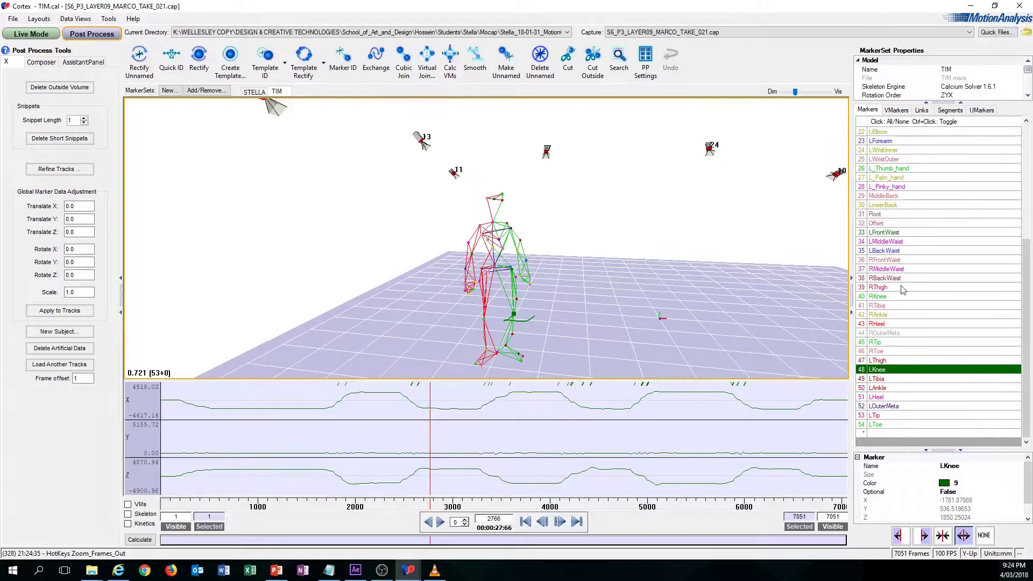
click(901, 288)
click(909, 213)
Return to the start of the marker list, reframe the skeleton and step upward through the markers from Root to review their graphs.
drag(1026, 313, 1025, 187)
middle_drag(699, 243, 620, 216)
key(Up)
key(Up)
key(Up)
key(Up)
key(Up)
key(Up)
key(Up)
key(Up)
key(Up)
key(Up)
key(Up)
key(Up)
key(Up)
key(Up)
key(Up)
key(Up)
key(Up)
key(Up)
key(Up)
key(Up)
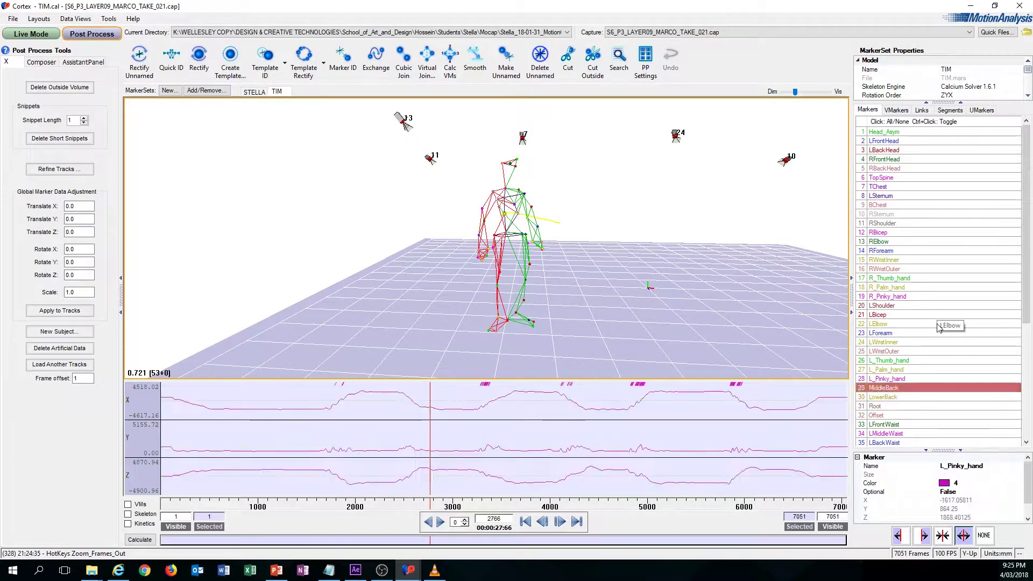
Step down through the leg and foot markers past LThigh, wrapping around the end of the list to Head_Asym.
key(Down)
key(Down)
key(Down)
key(Down)
key(Down)
key(Down)
key(Down)
key(Down)
key(Down)
key(Down)
key(Down)
key(Down)
key(Down)
key(Down)
key(Down)
key(Down)
key(Down)
key(Down)
key(Down)
key(Down)
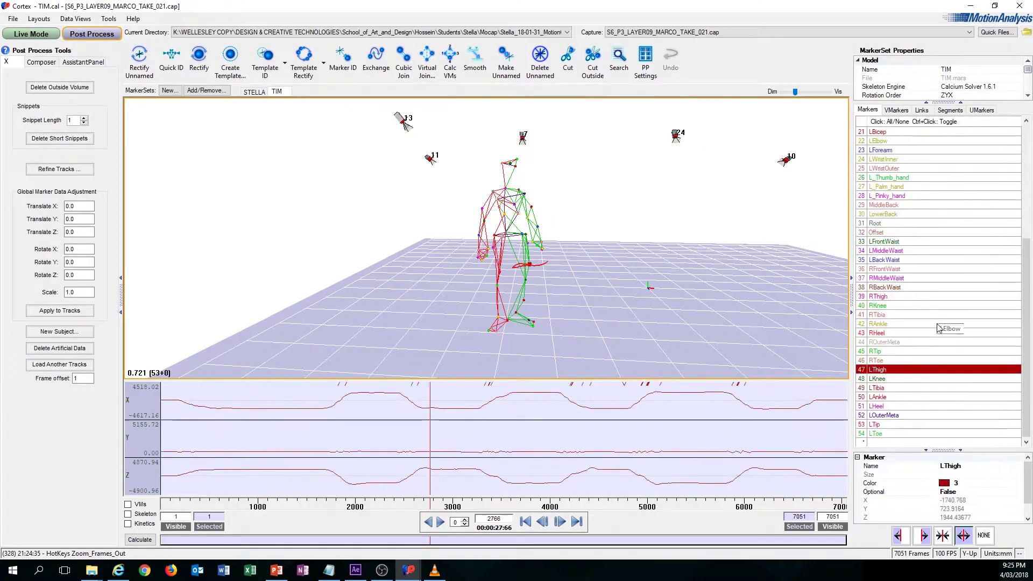
key(Down)
key(Down)
key(Down)
key(Down)
key(Down)
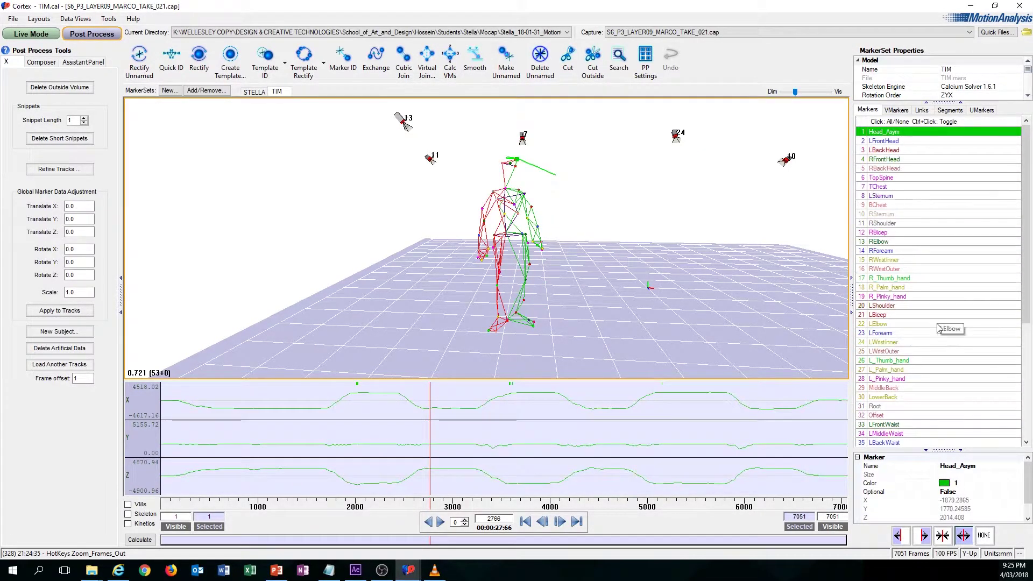
Step a few markers past Head_Asym and back up, wrapping around to LToe at the end of the list.
key(Down)
key(Down)
key(Down)
key(Up)
key(Up)
key(Up)
key(Up)
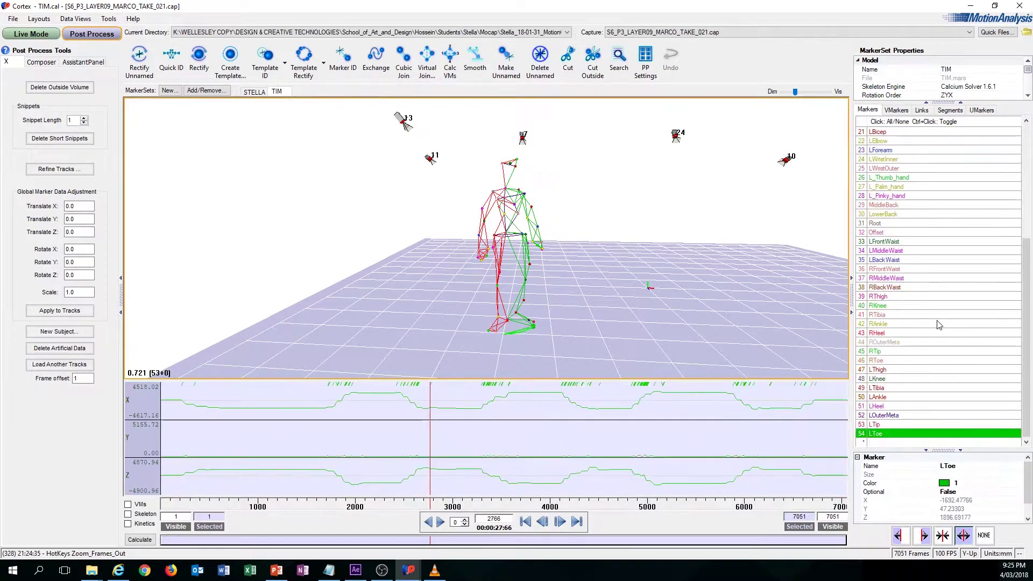
Step forward from LToe through the head markers to select TChest, and reframe the 3D view on the skeleton.
key(Down)
key(Down)
key(Down)
key(Down)
key(Down)
key(Down)
key(Down)
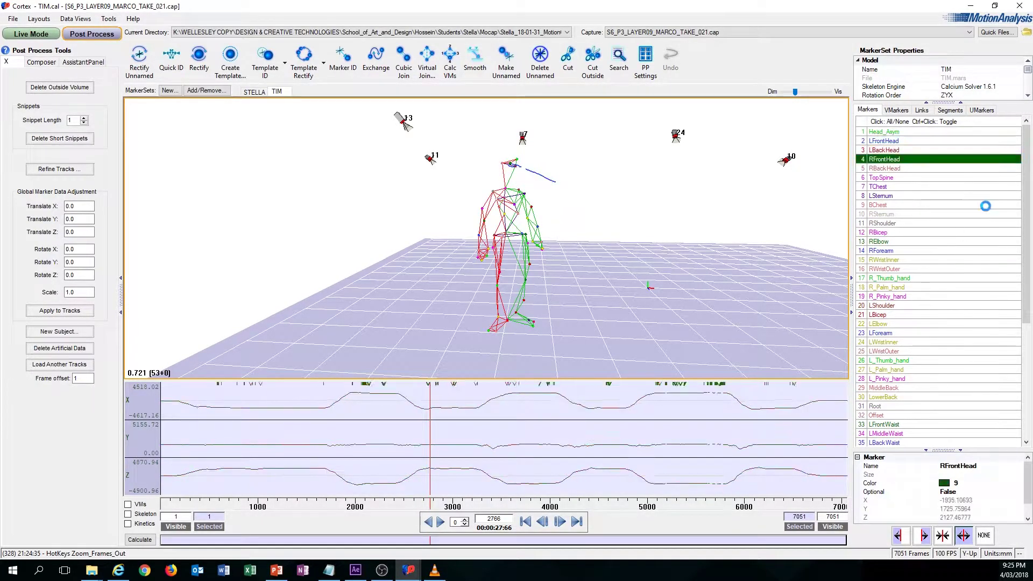
middle_drag(536, 228, 544, 249)
drag(545, 253, 549, 254)
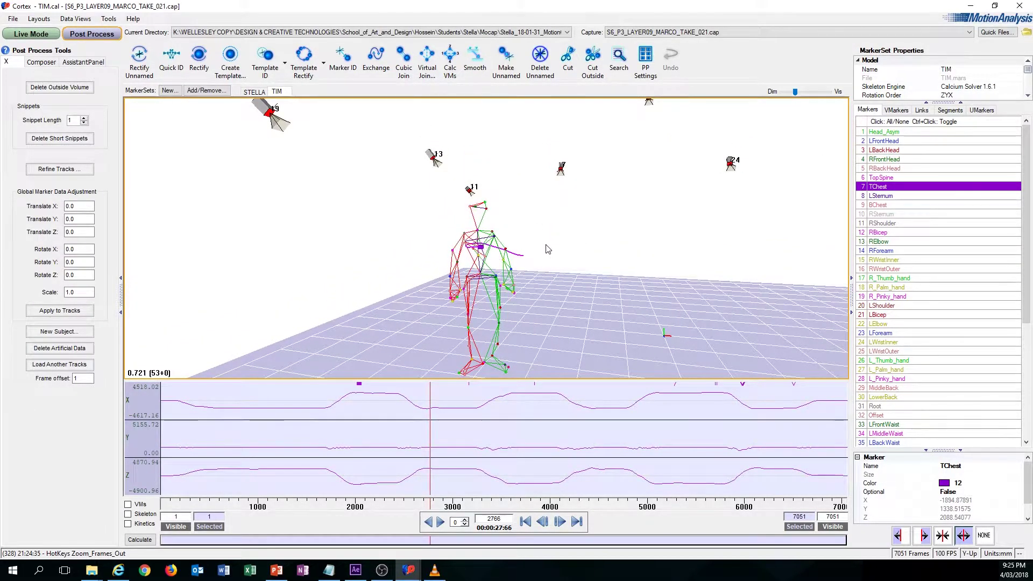
Step the capture back frame by frame from 2766 to 2668 to examine the TChest trajectory.
key(Left)
key(Left)
key(Left)
key(Left)
key(Left)
key(Left)
key(Left)
key(Left)
key(Left)
key(Left)
key(Left)
key(Left)
key(Left)
key(Left)
key(Left)
key(Left)
key(Left)
key(Left)
key(Left)
key(Left)
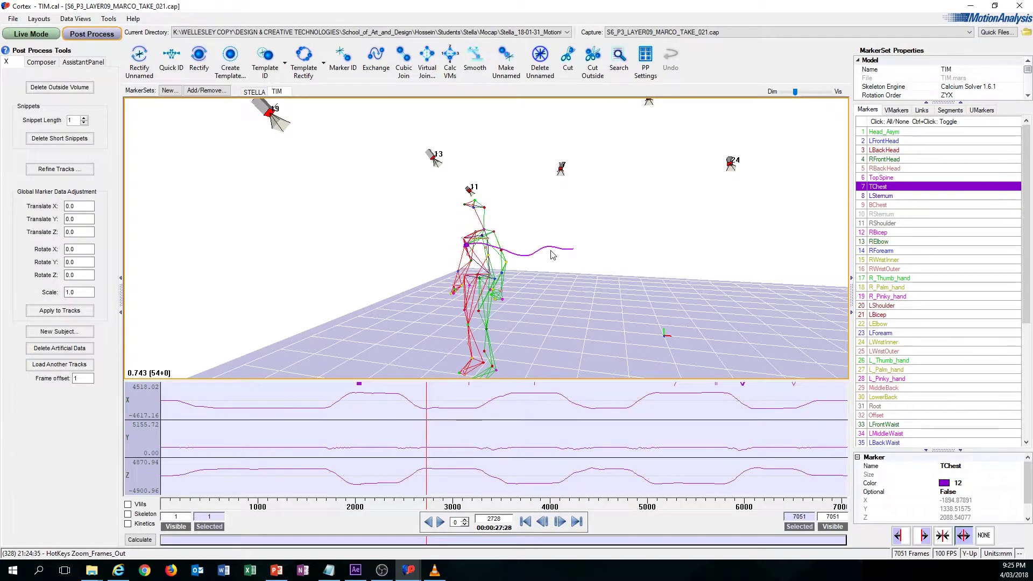
key(Left)
key(Left)
key(Left)
key(Left)
key(Left)
key(Left)
key(Left)
key(Left)
key(Left)
key(Left)
key(Left)
key(Left)
key(Left)
key(Left)
key(Left)
key(Left)
key(Left)
key(Left)
key(Left)
key(Left)
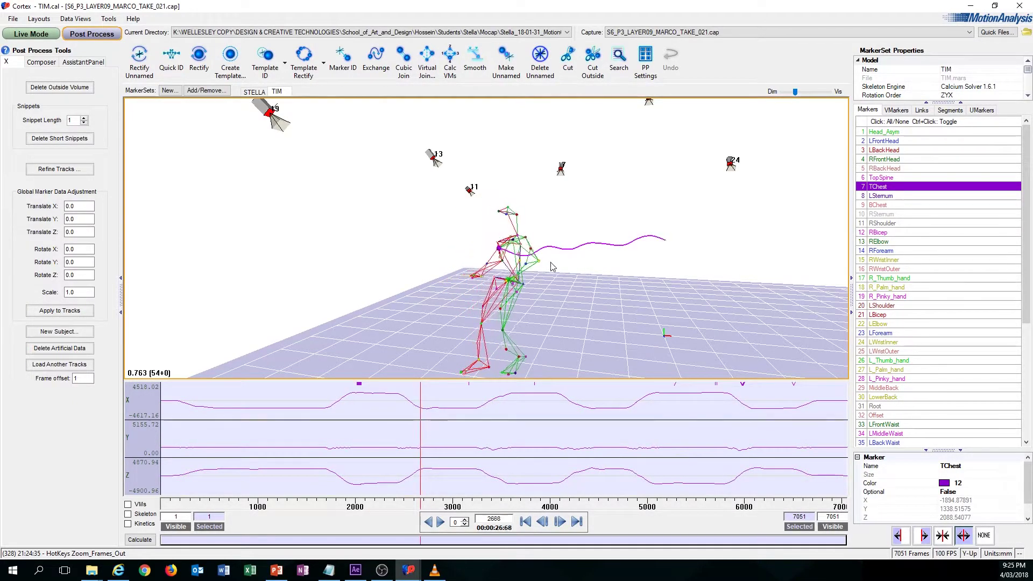
Step the capture forward frame by frame, then back to frame 2678 while examining the TChest marker's movement.
key(Right)
key(Right)
key(Right)
key(Right)
key(Right)
key(Right)
key(Right)
key(Right)
key(Right)
key(Right)
key(Right)
key(Right)
key(Right)
key(Right)
key(Right)
key(Right)
key(Right)
key(Right)
key(Right)
key(Right)
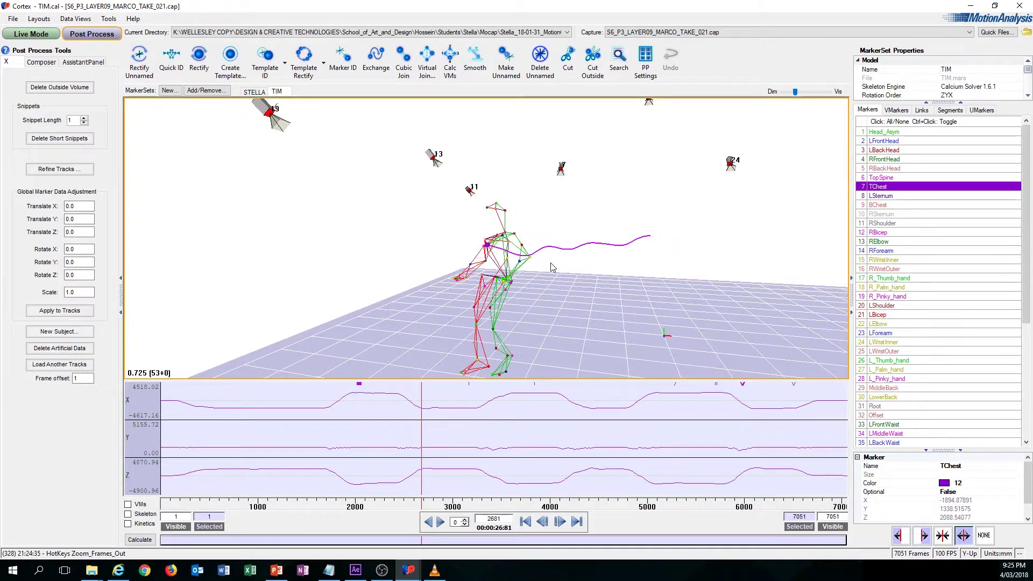
key(Left)
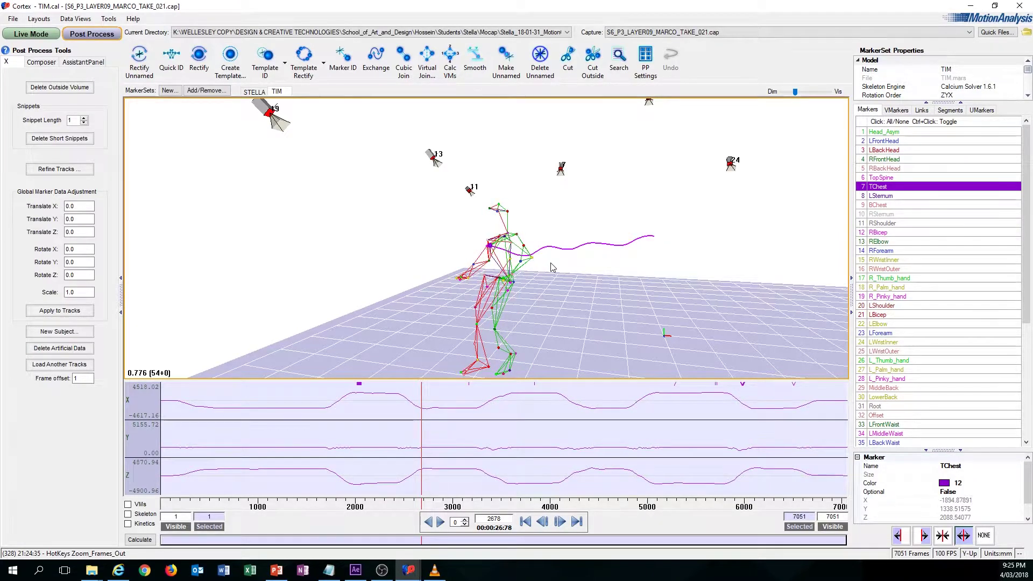
Step the capture back and forth frame by frame around frame 2673, ending at 2669, to examine the TChest marker.
key(Left)
key(Left)
key(Left)
key(Left)
key(Right)
key(Right)
key(Right)
key(Left)
key(Left)
key(Left)
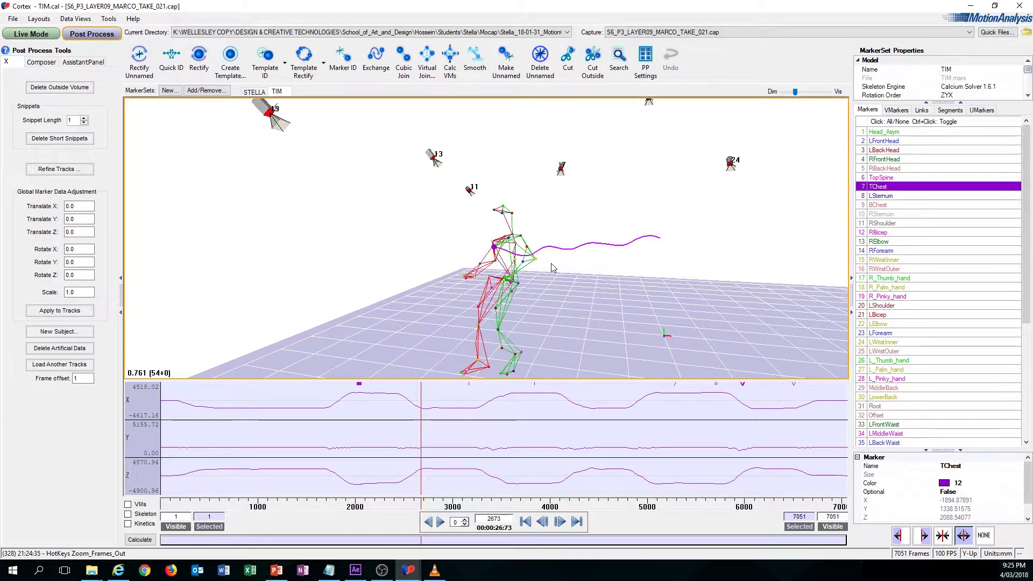
key(Left)
key(Left)
key(Left)
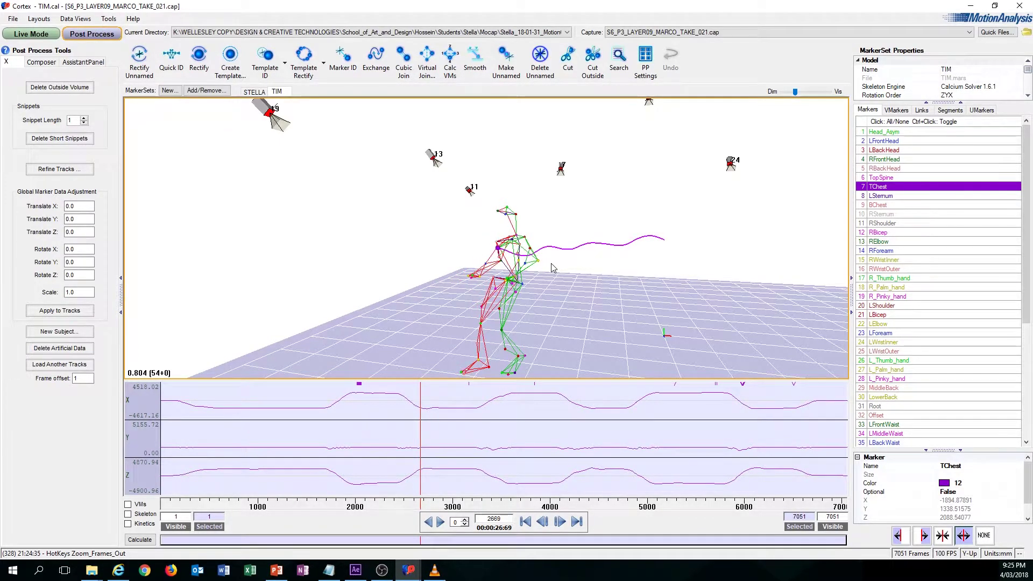
Step the capture back to frame 2598 to follow the TChest marker along its trajectory.
key(Left)
key(Left)
key(Left)
key(Left)
key(Left)
key(Left)
key(Left)
key(Left)
key(Left)
key(Left)
key(Left)
key(Left)
key(Left)
key(Left)
key(Left)
key(Left)
key(Left)
key(Left)
key(Left)
key(Left)
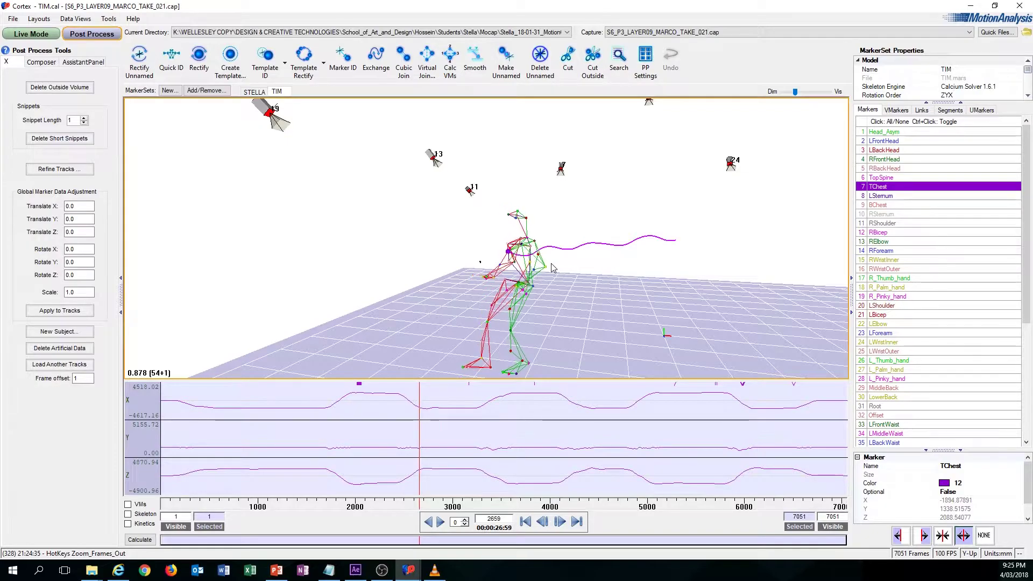
key(Left)
key(Left)
key(Left)
key(Left)
key(Left)
key(Left)
key(Left)
key(Left)
key(Left)
key(Left)
key(Left)
key(Left)
key(Left)
key(Left)
key(Left)
key(Left)
key(Left)
key(Left)
key(Left)
key(Left)
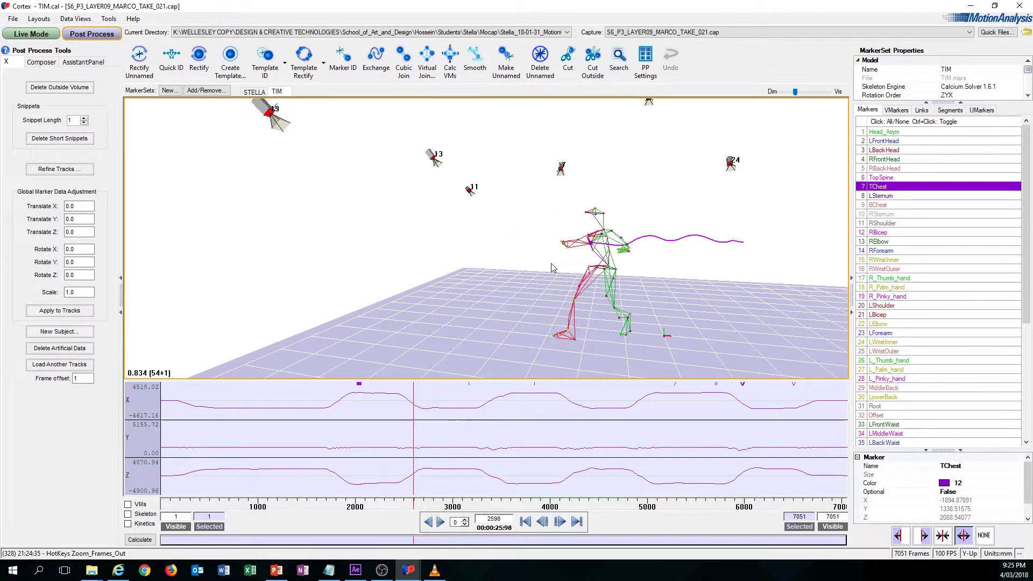
Advance the capture frame by frame to 2678, following the TChest marker's path through the walk.
key(Right)
key(Right)
key(Right)
key(Right)
key(Right)
key(Right)
key(Right)
key(Right)
key(Right)
key(Right)
key(Right)
key(Right)
key(Right)
key(Right)
key(Right)
key(Right)
key(Right)
key(Right)
key(Right)
key(Right)
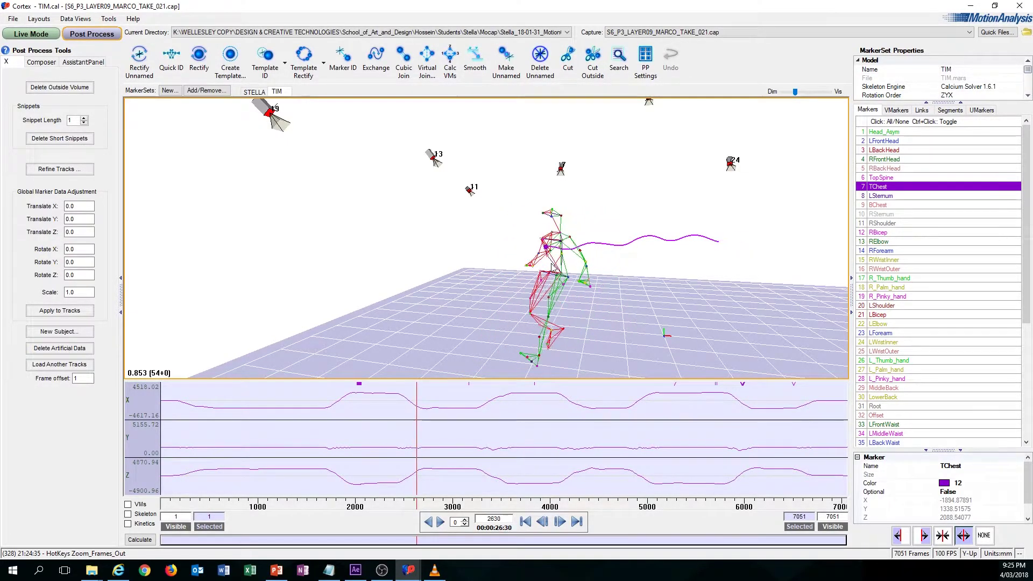
key(Right)
key(Right)
key(Right)
key(Right)
key(Right)
key(Right)
key(Right)
key(Right)
key(Right)
key(Right)
key(Right)
key(Right)
key(Right)
key(Right)
key(Right)
key(Right)
key(Right)
key(Right)
key(Right)
key(Right)
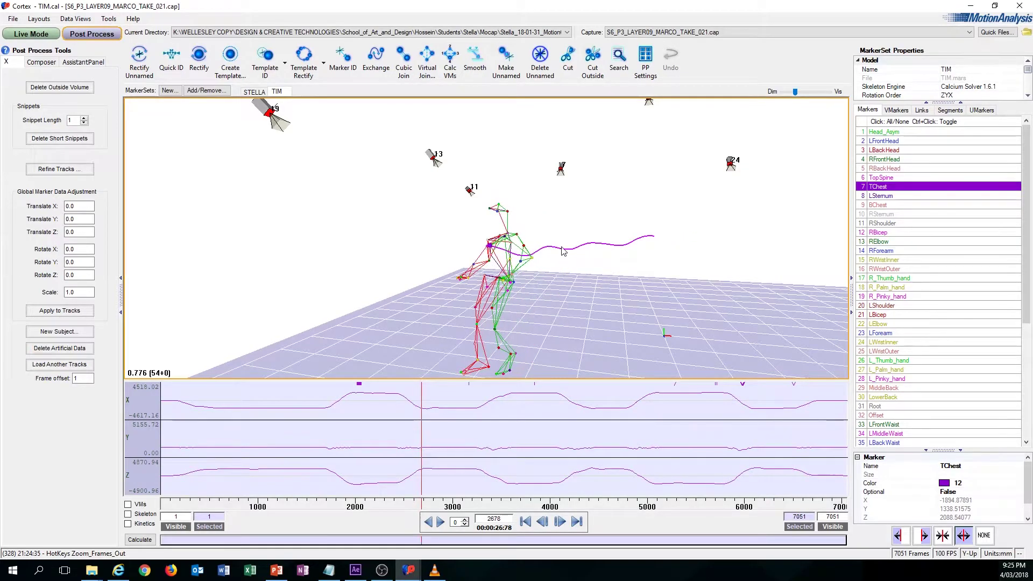
Recentre the 3D view on the floor grid and toggle it between full size and the split layout with the XYZ graphs.
middle_drag(561, 248, 591, 247)
drag(590, 246, 529, 236)
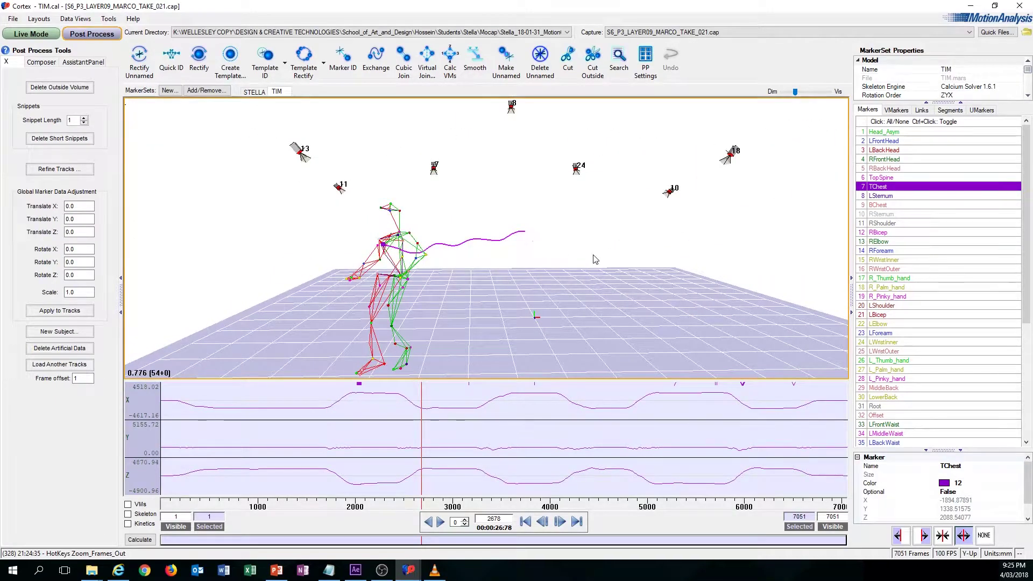
key(space)
key(space)
key(space)
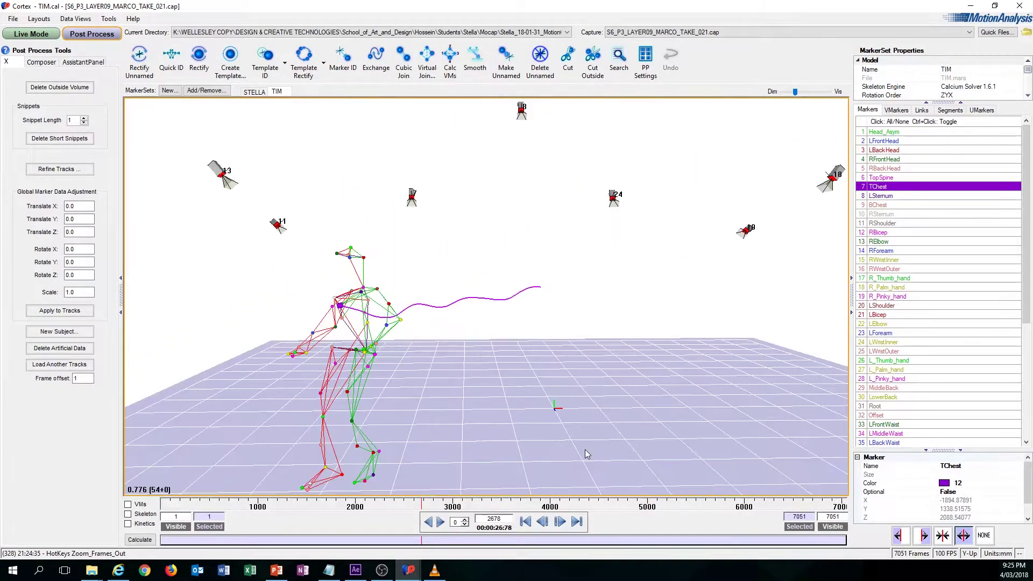
key(space)
Clear the TChest selection, move to frame 4023 in the XYZ graphs, and toggle the panes between full size and split layout.
click(550, 450)
click(535, 300)
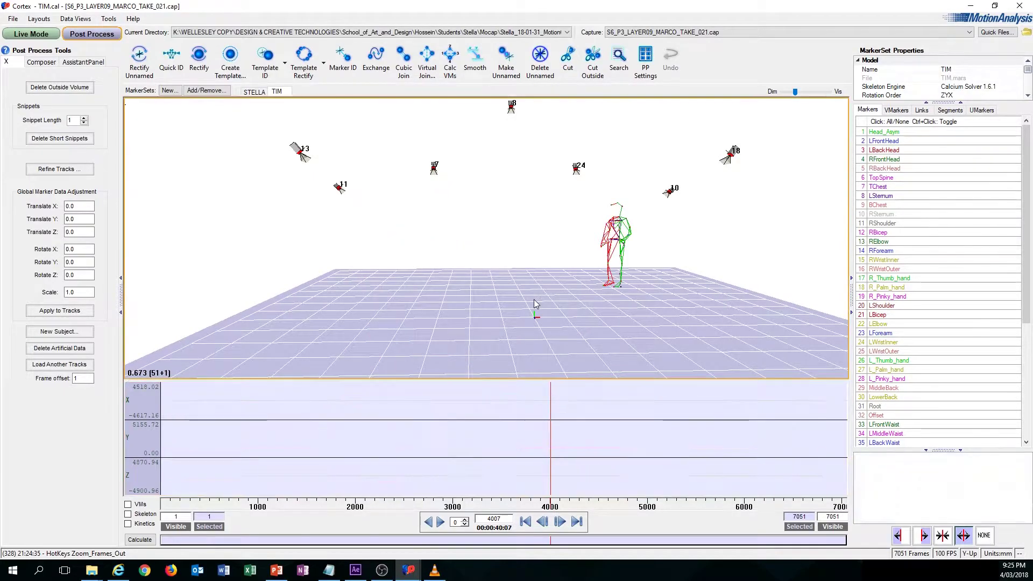
click(550, 419)
key(space)
key(space)
click(536, 245)
key(space)
double_click(536, 249)
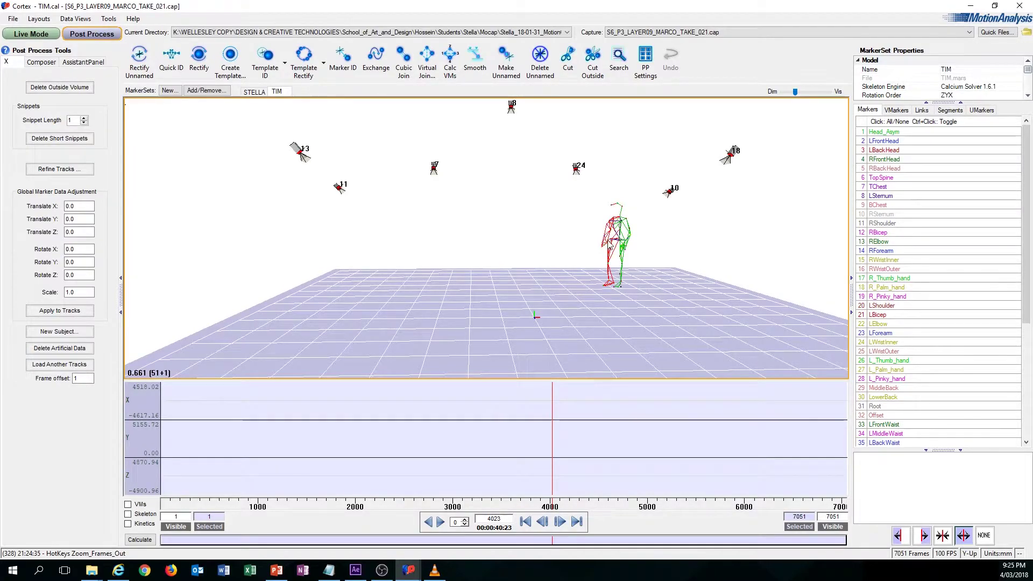
Enlarge the XYZ graphs pane against the 3D view and reframe the floor grid and skeleton in the 3D view.
drag(608, 241, 592, 254)
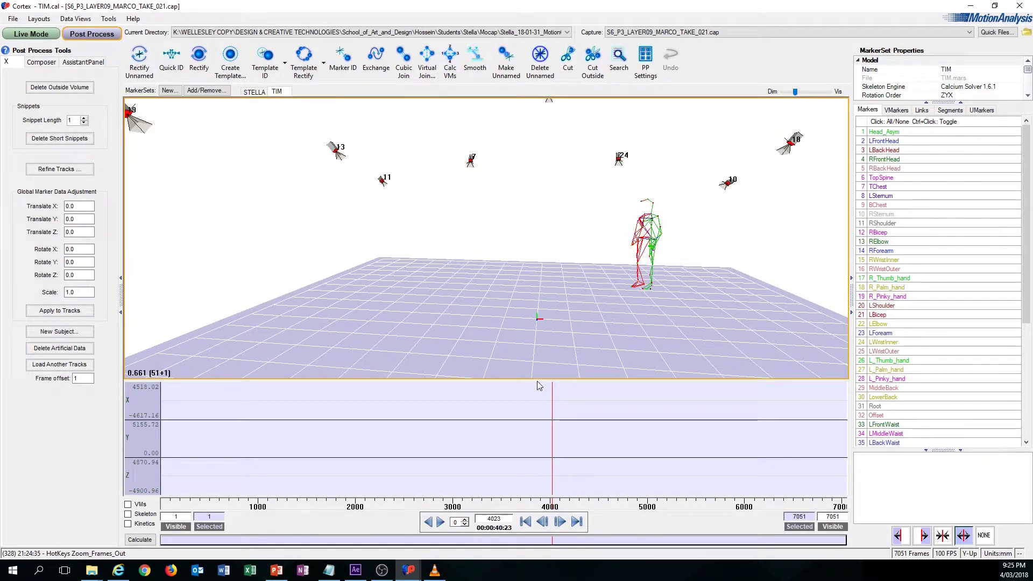
drag(536, 381, 517, 309)
drag(542, 222, 567, 213)
middle_drag(594, 203, 551, 200)
drag(553, 203, 506, 206)
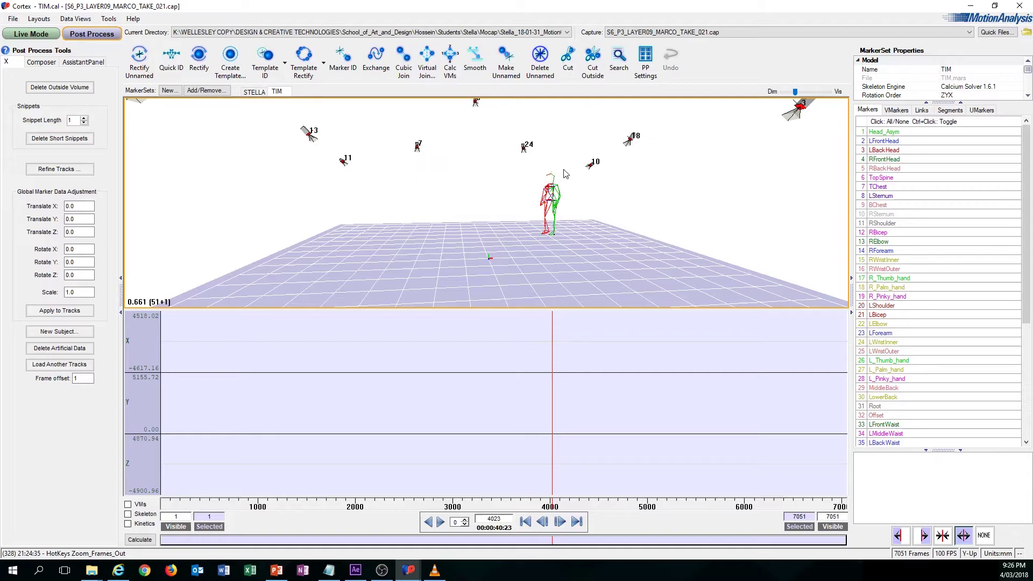
Select the RKnee marker and move to frame 4211, toggling the graph and 3D panes between full size and split layout.
click(546, 378)
key(space)
key(space)
click(539, 219)
key(space)
key(space)
click(571, 366)
key(space)
key(space)
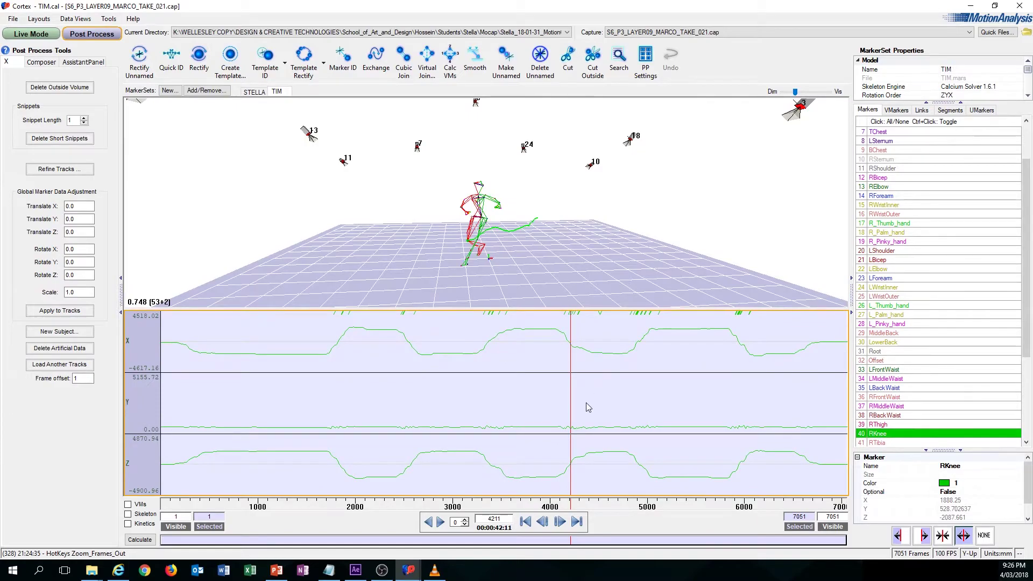
Scrub the capture back to frame 18 in the graphs and give the 3D view more height than the graphs pane.
drag(585, 401, 166, 373)
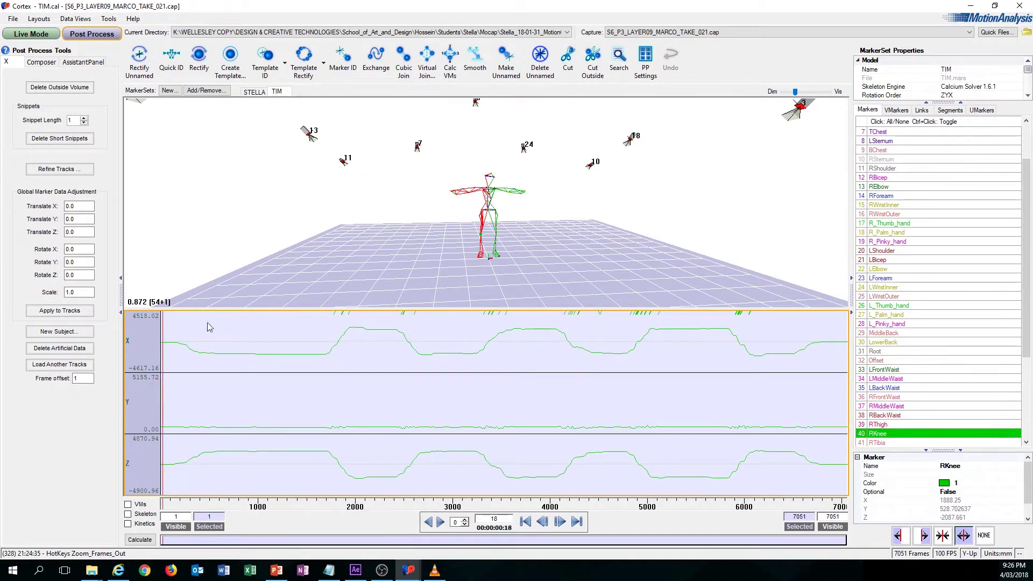
drag(416, 222, 411, 218)
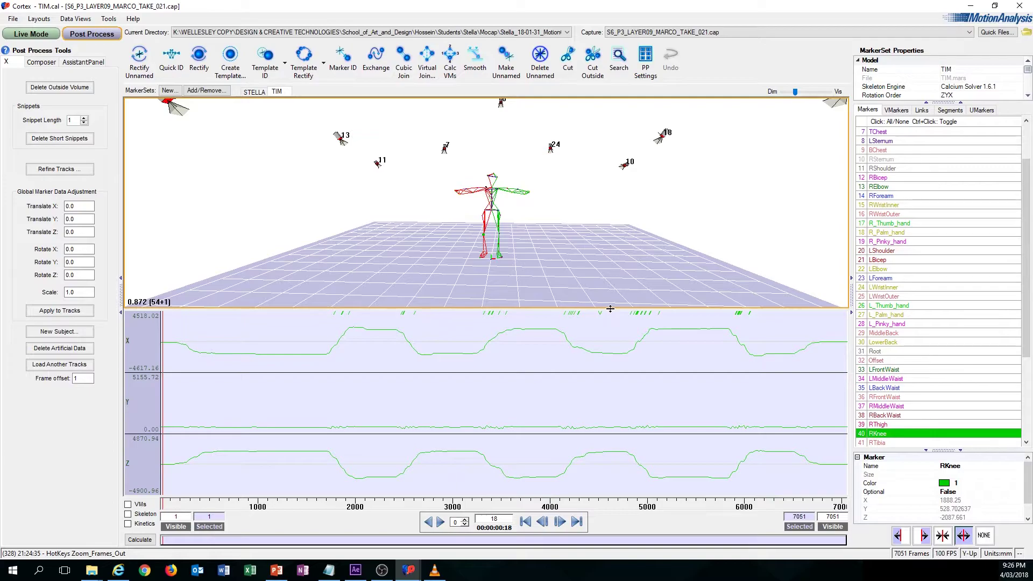
drag(610, 309, 604, 369)
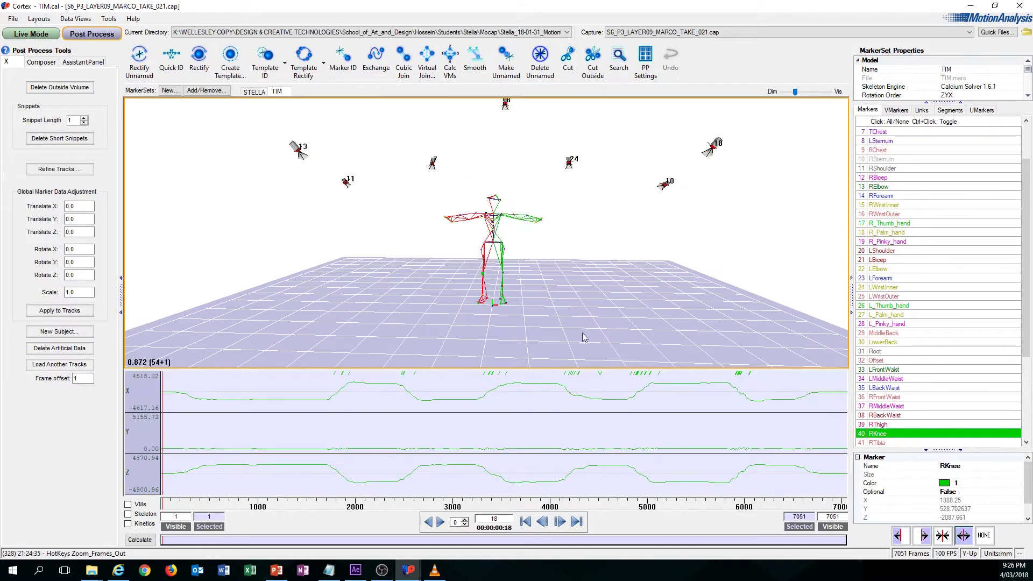
Reframe the 3D view for a closer, centred look at the skeleton in its T-pose.
drag(574, 328, 530, 286)
middle_drag(530, 281, 541, 274)
drag(542, 279, 538, 277)
middle_drag(542, 269, 536, 258)
scroll(536, 262, down, 4)
scroll(538, 262, up, 5)
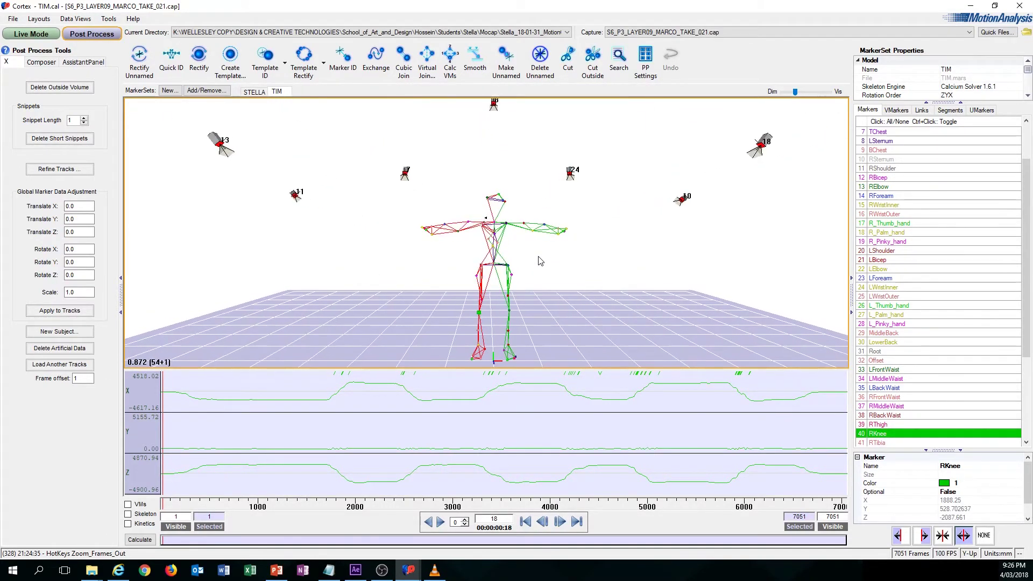